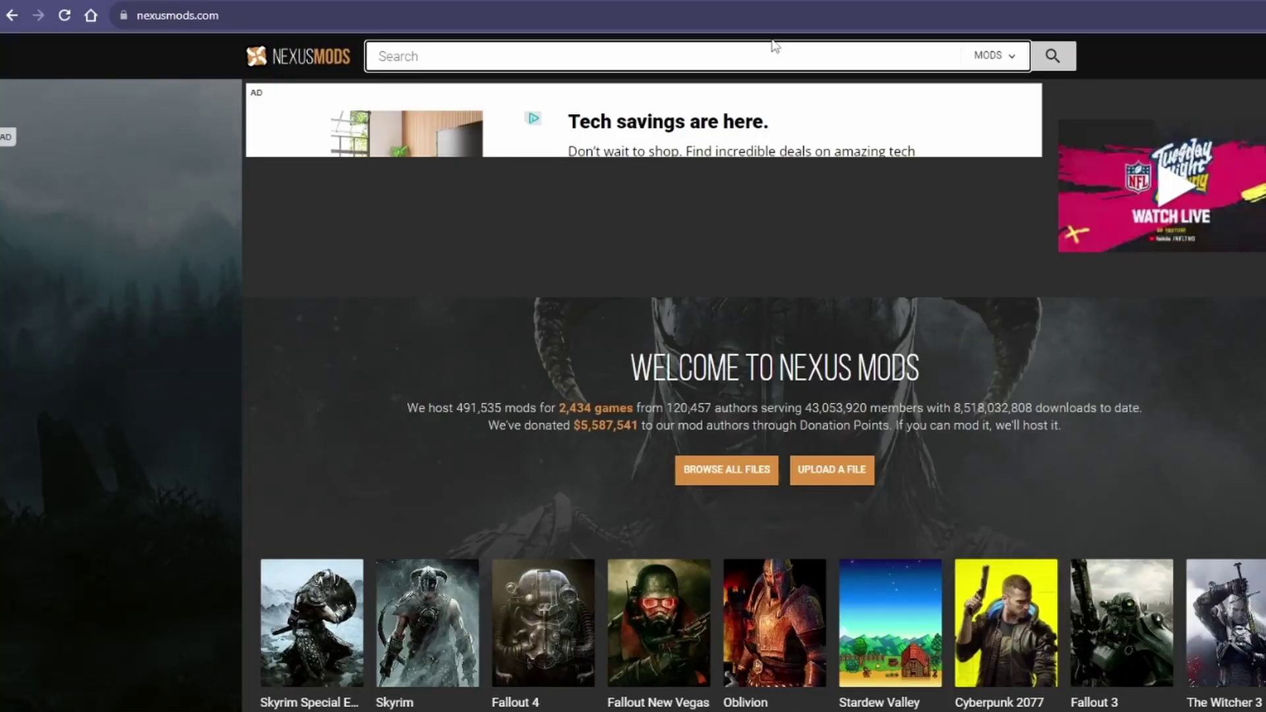
# Search Nexus Mods for 'vortex' and open the Vortex mod manager result.
pyautogui.click(776, 49)
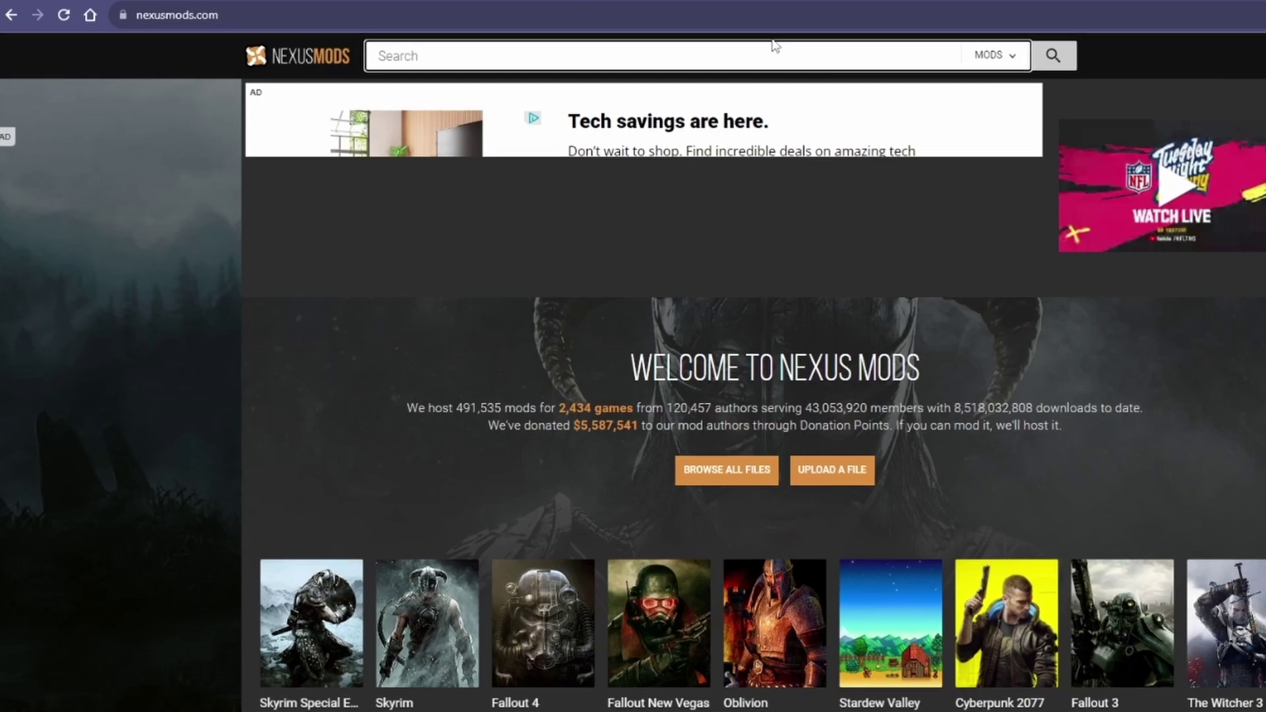
pyautogui.write('vorte')
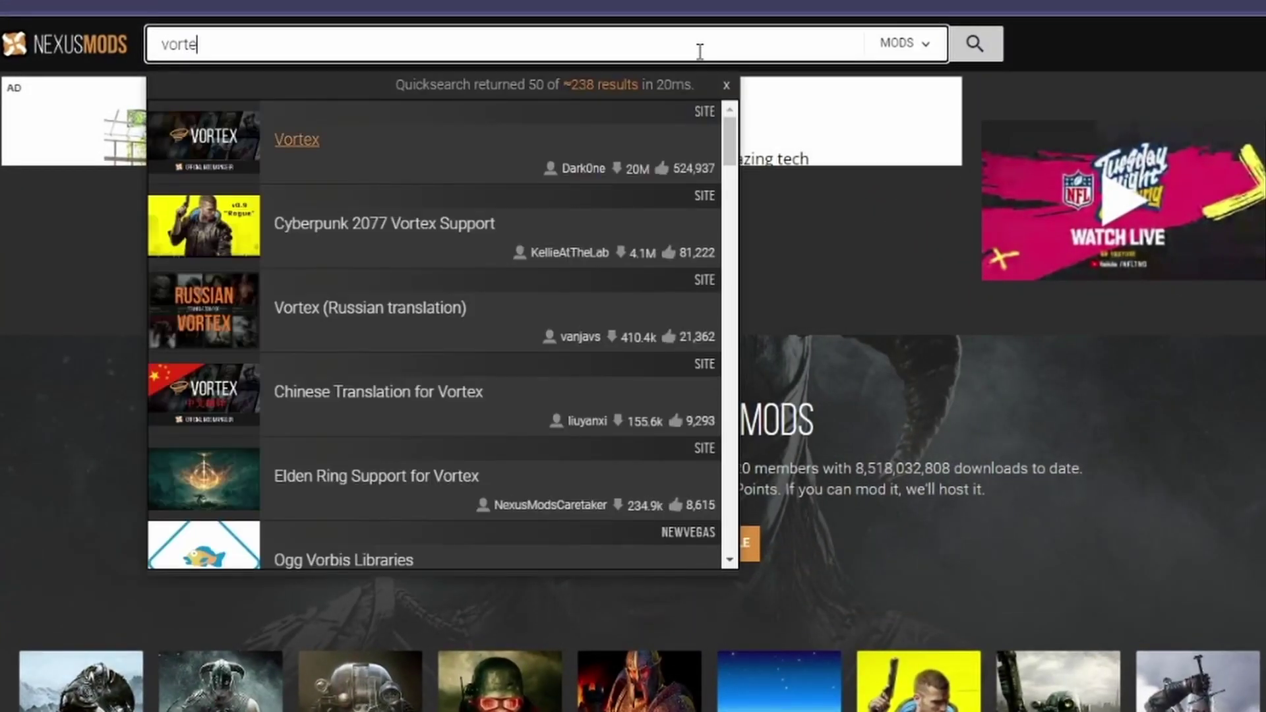
pyautogui.click(235, 149)
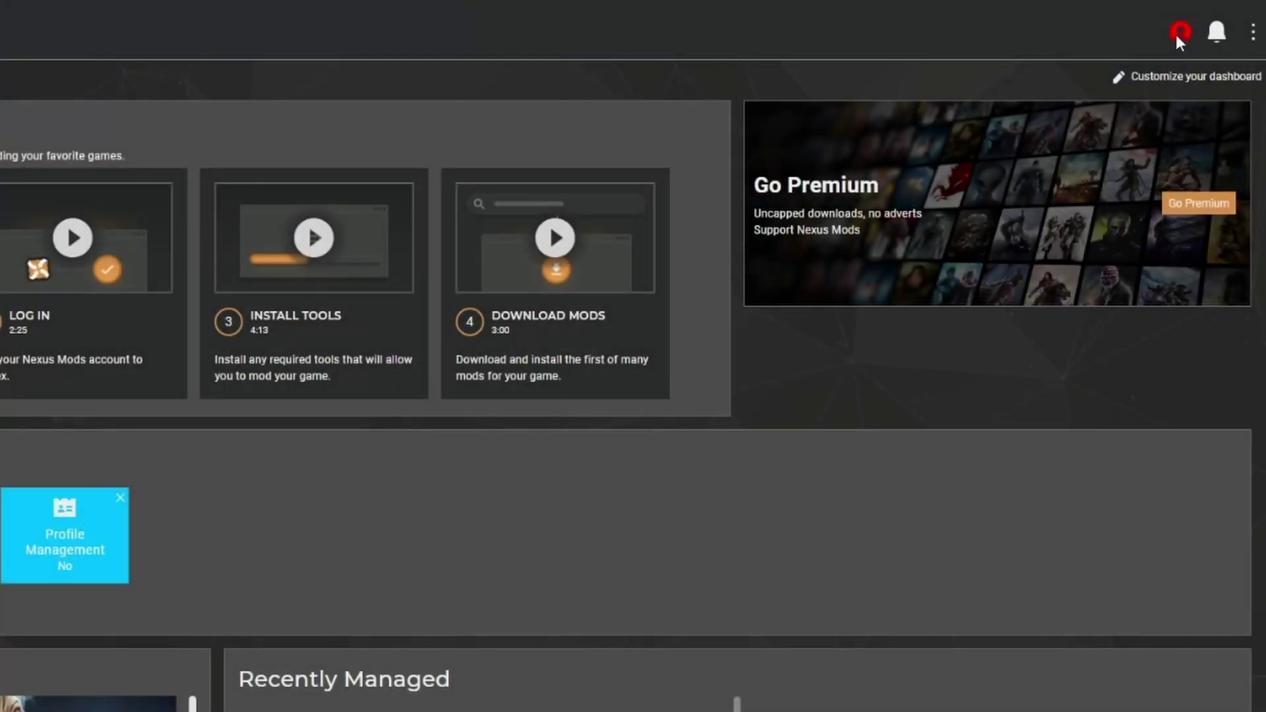
# Log Vortex in to Nexus Mods, authorise its access, and search the games for 'starfield'.
pyautogui.click(1177, 34)
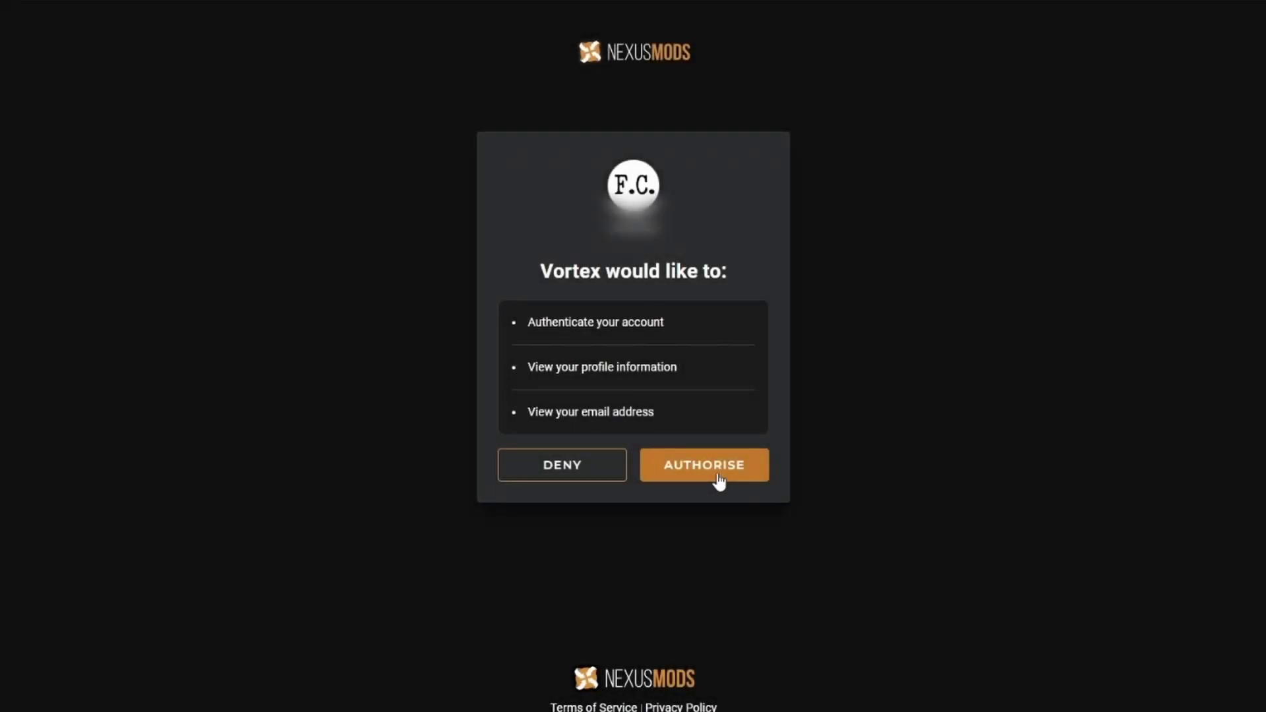
pyautogui.click(719, 481)
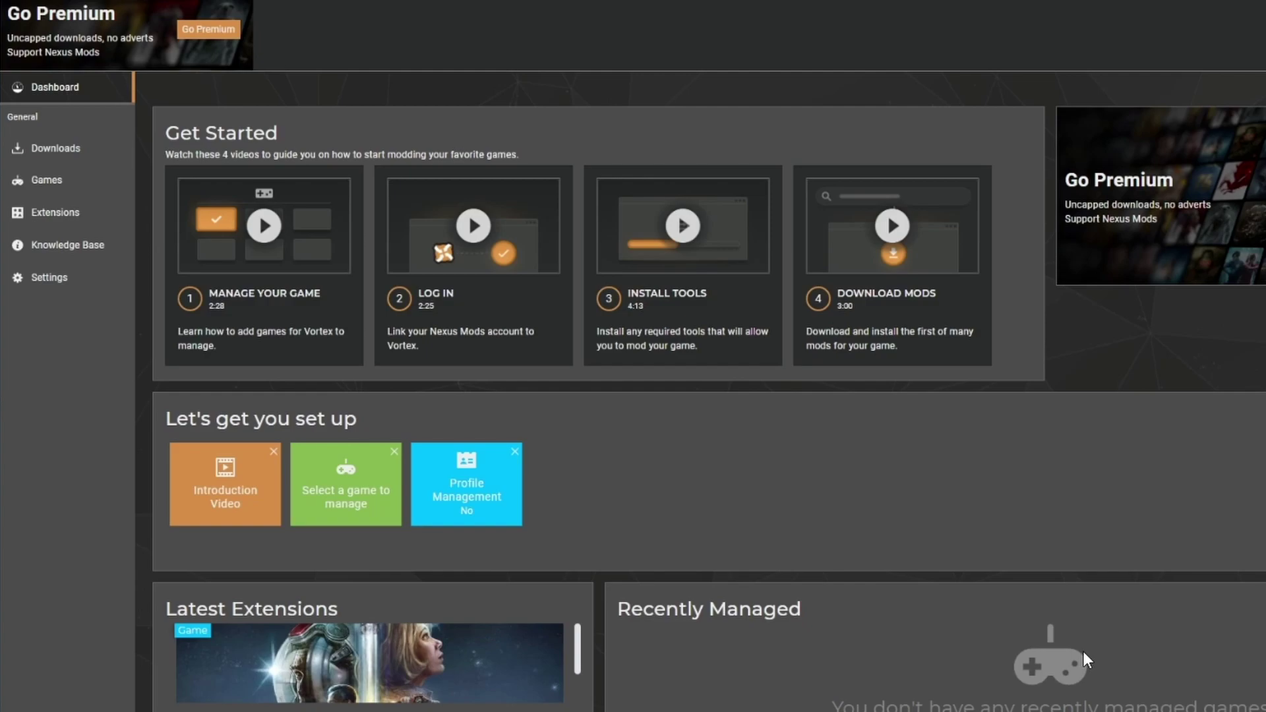
pyautogui.write('star')
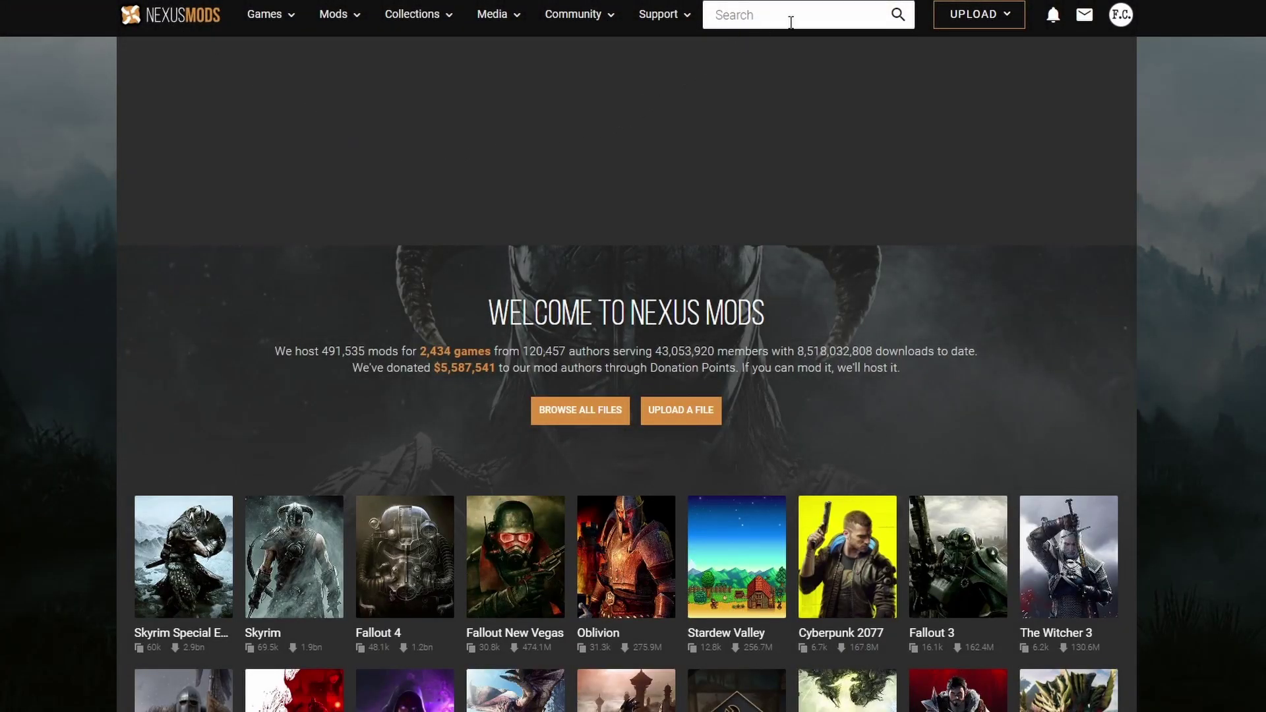
# Search Nexus Mods games for 'starfield' and open the Starfield game page.
pyautogui.click(791, 20)
pyautogui.click(855, 25)
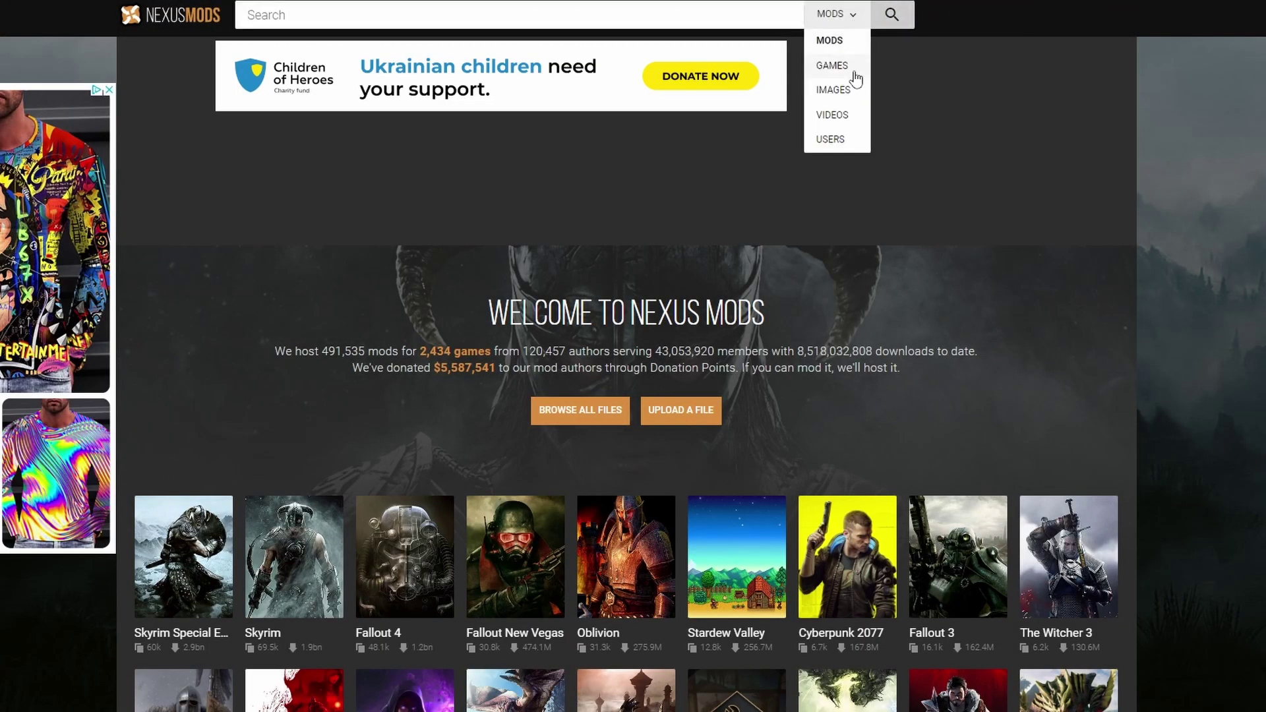
pyautogui.click(854, 69)
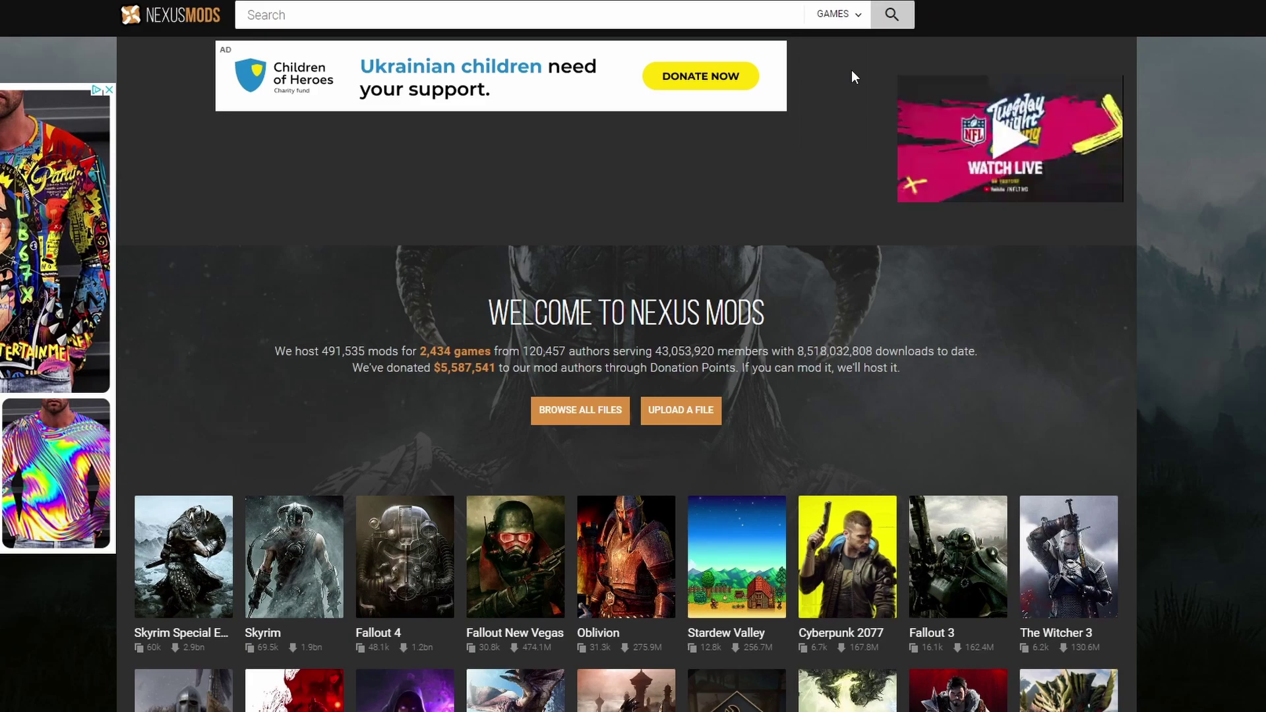
pyautogui.click(496, 18)
pyautogui.write('starfield')
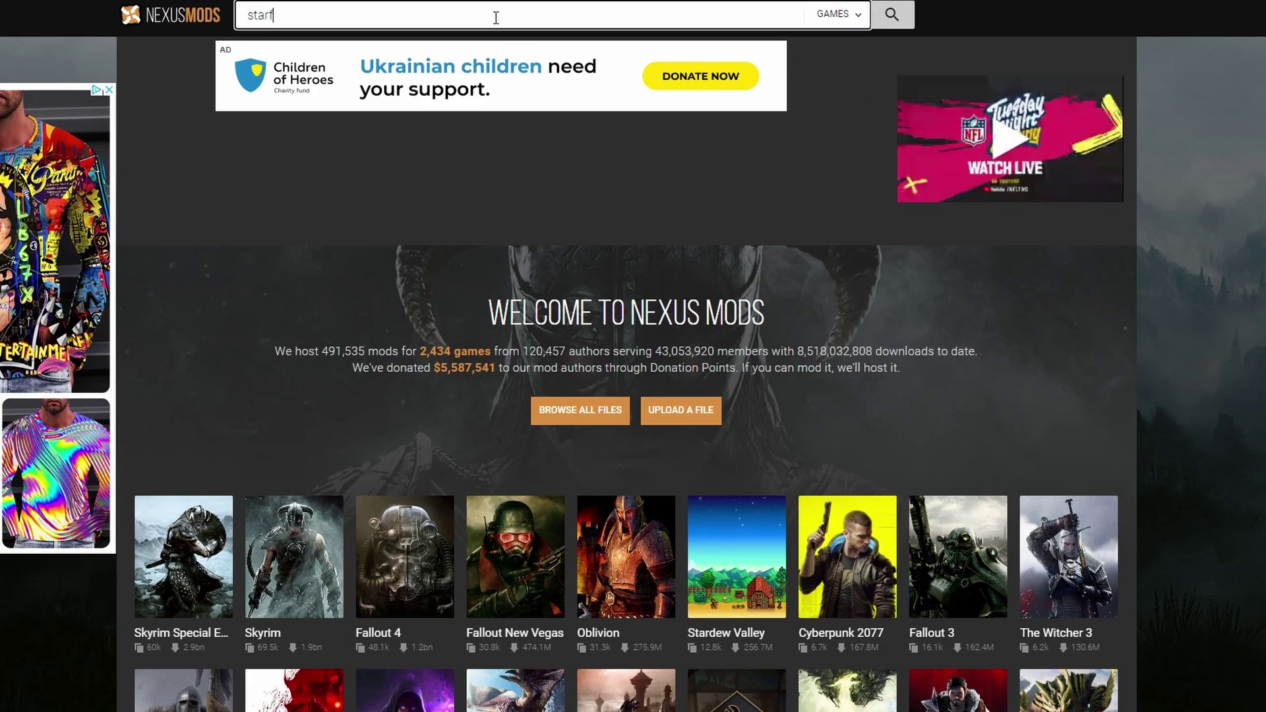
pyautogui.press('Return')
pyautogui.click(191, 615)
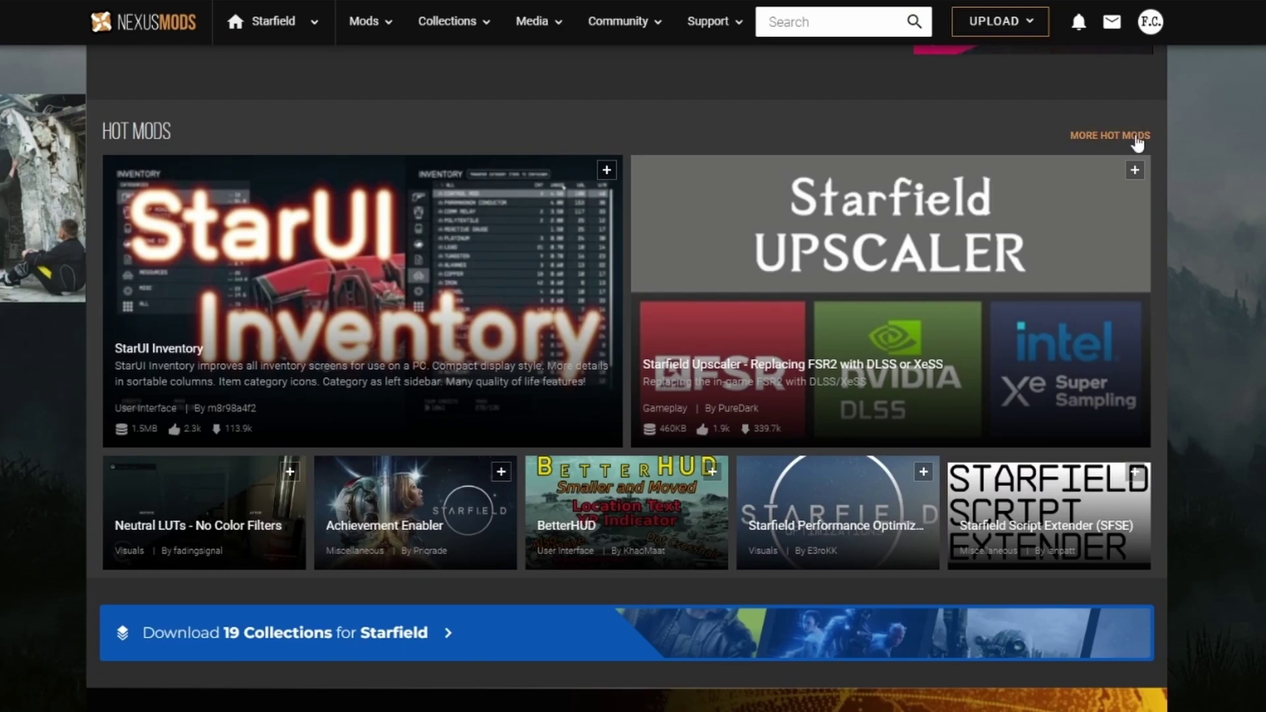
# Open the SFSE mod from Starfield's hot mods list in a new tab and read it.
pyautogui.click(1135, 136)
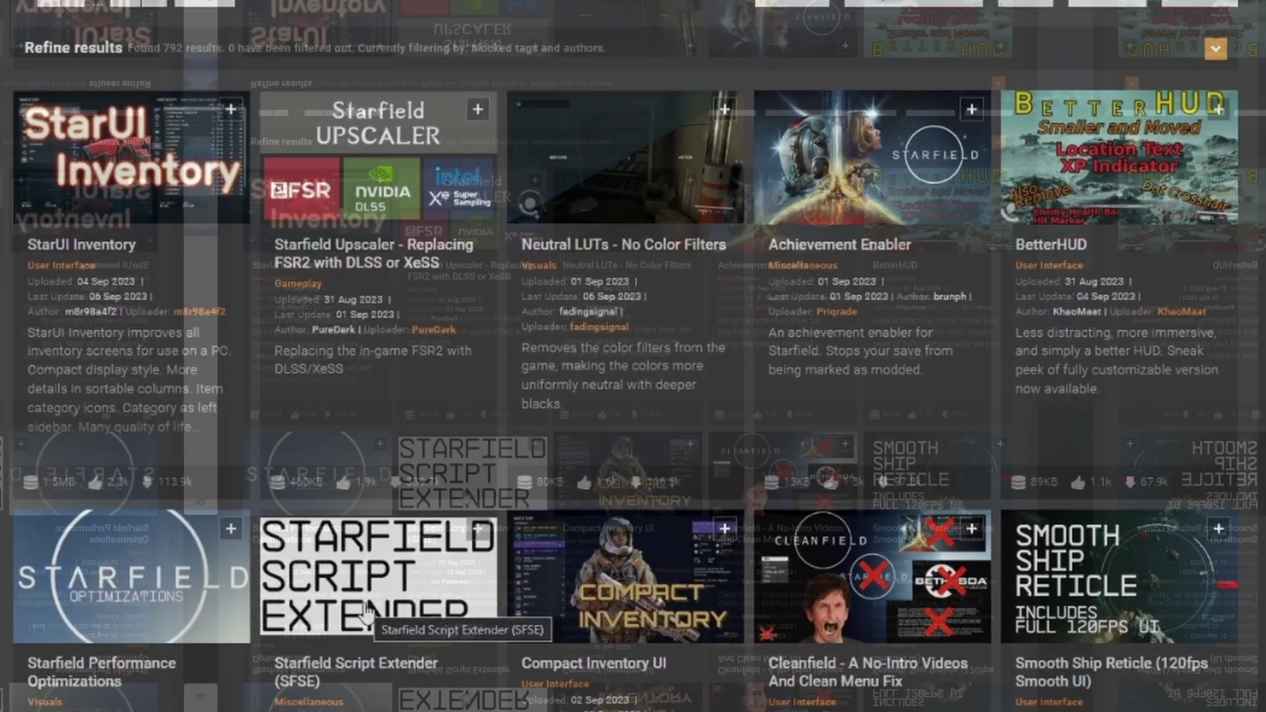
pyautogui.rightClick(412, 567)
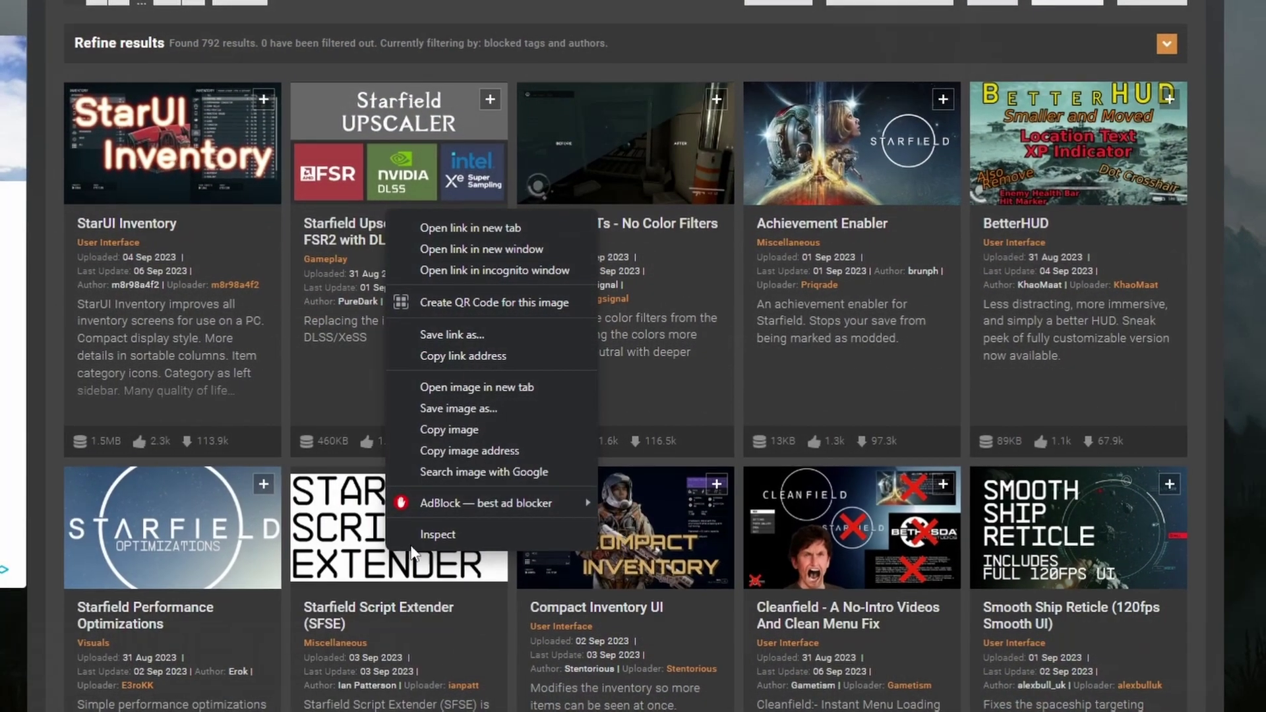
pyautogui.click(526, 234)
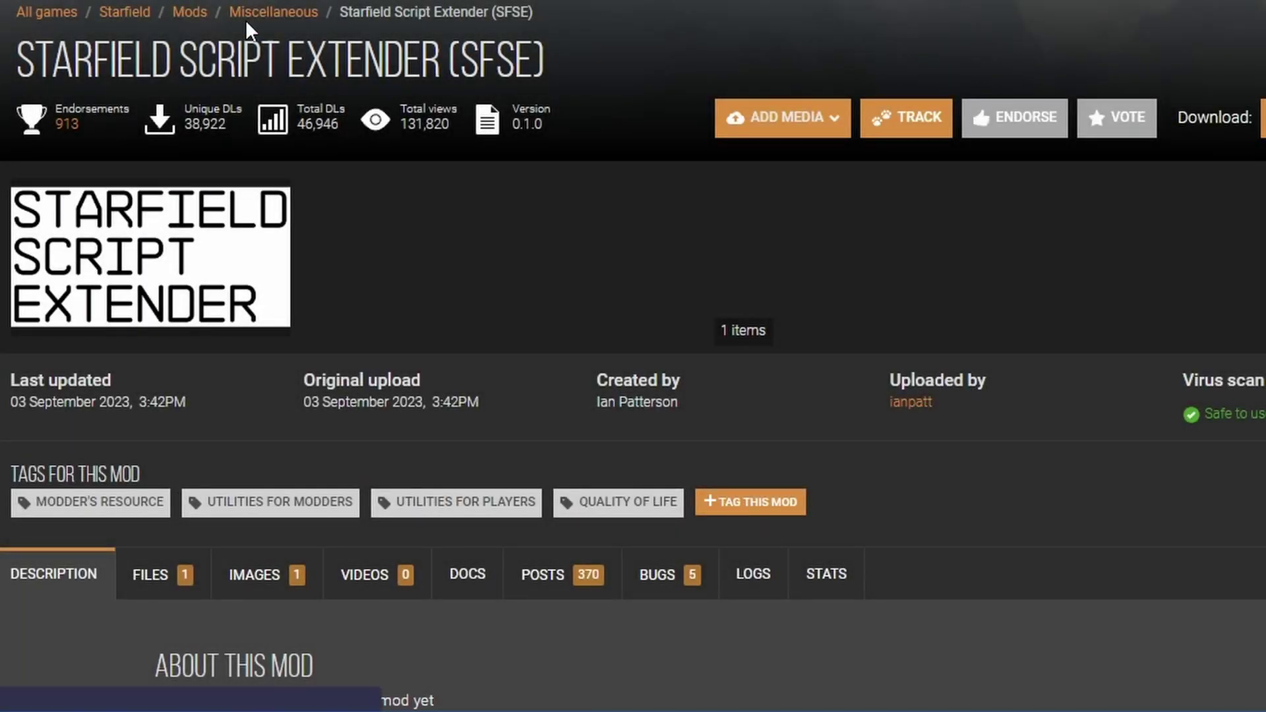
pyautogui.scroll(-3, 260, 260)
pyautogui.scroll(-2, 260, 253)
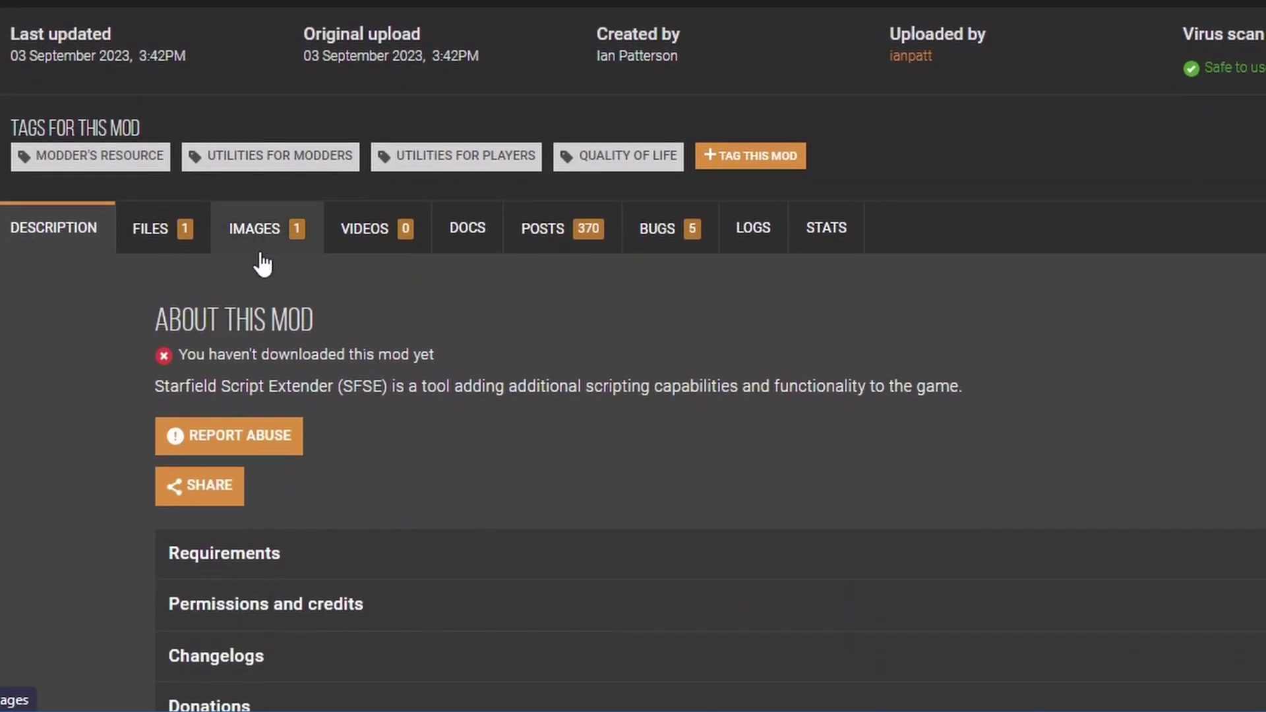
pyautogui.scroll(-7, 263, 264)
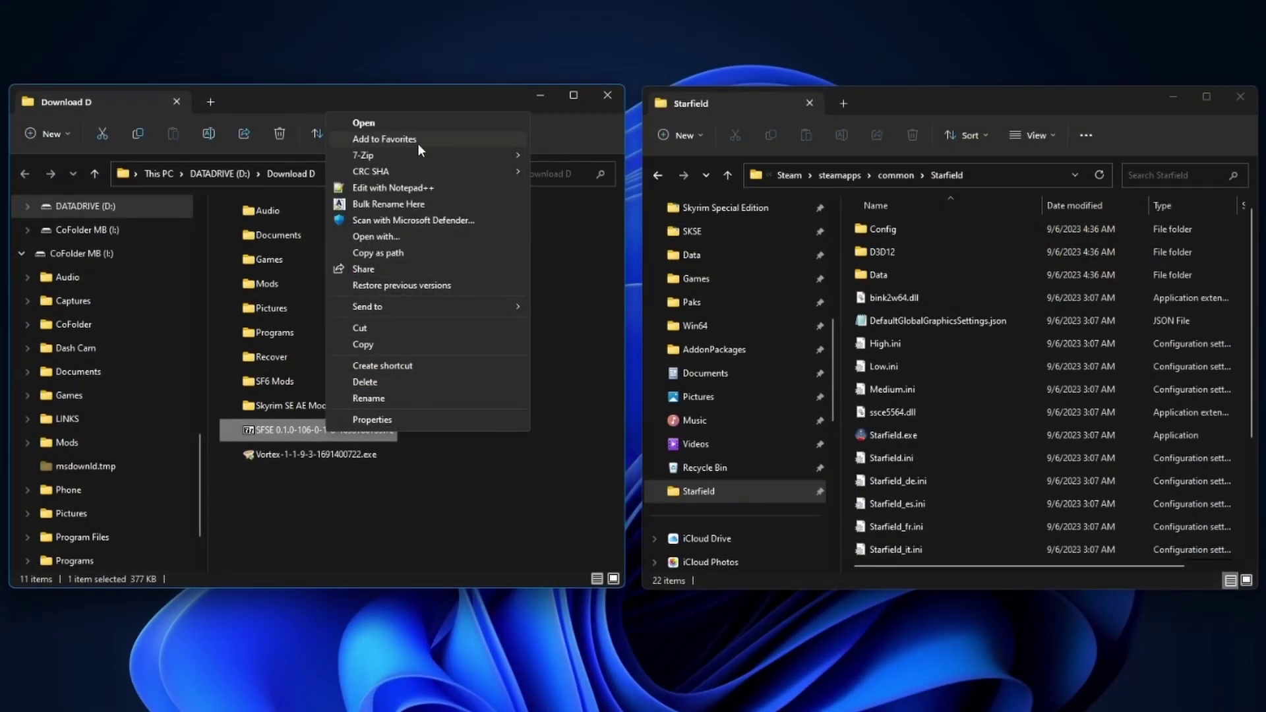
# Copy the SFSE files into the Starfield folder and create a sfse_loader shortcut named Starfield SE.
pyautogui.press('Escape')
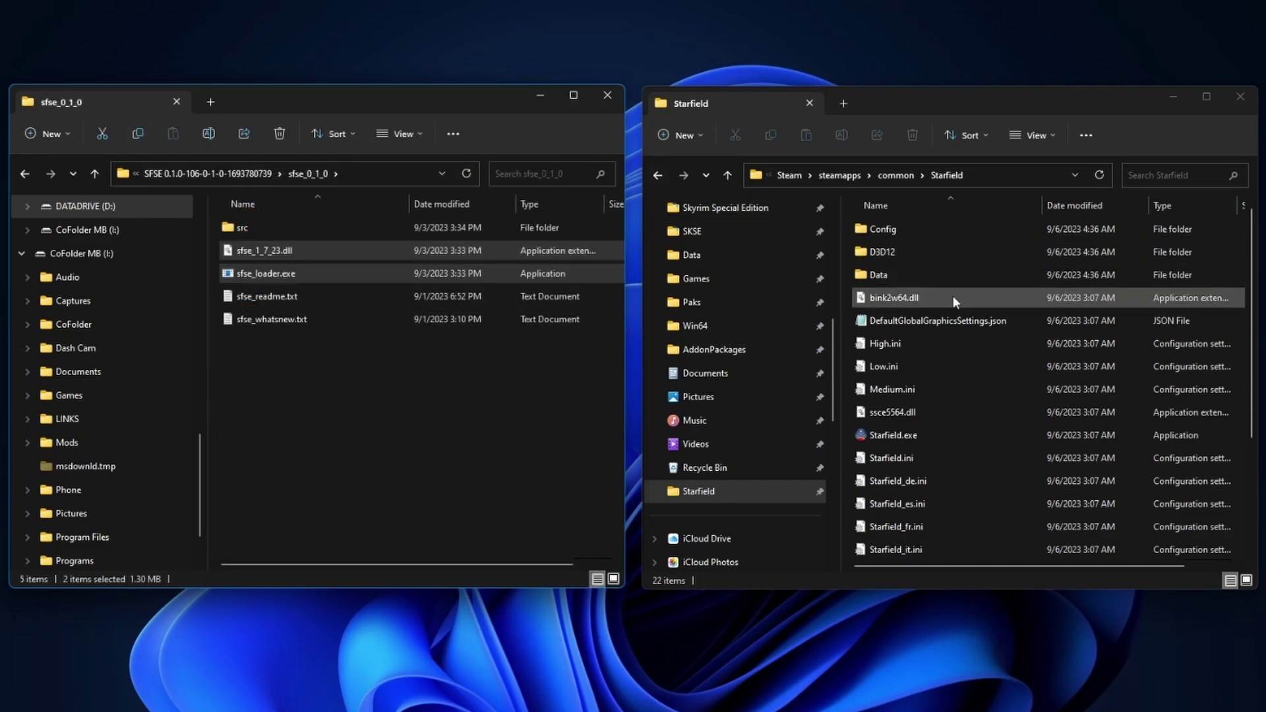
pyautogui.click(1025, 393)
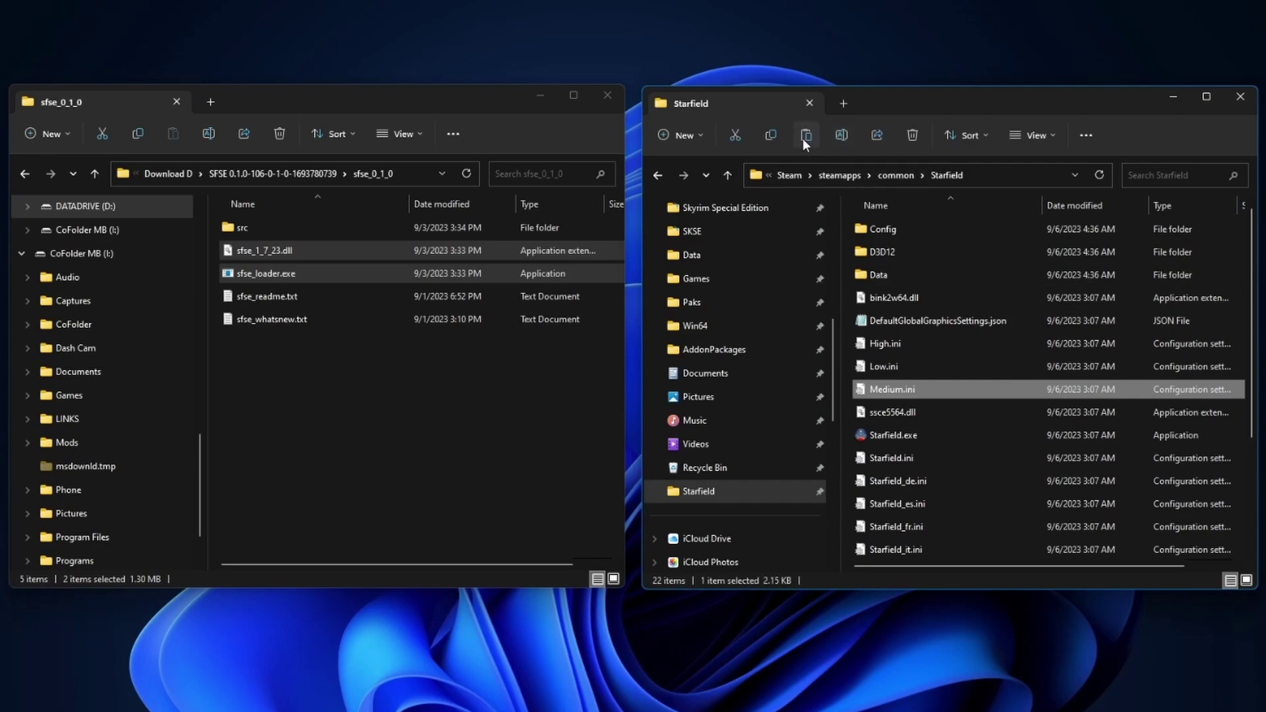
pyautogui.click(806, 136)
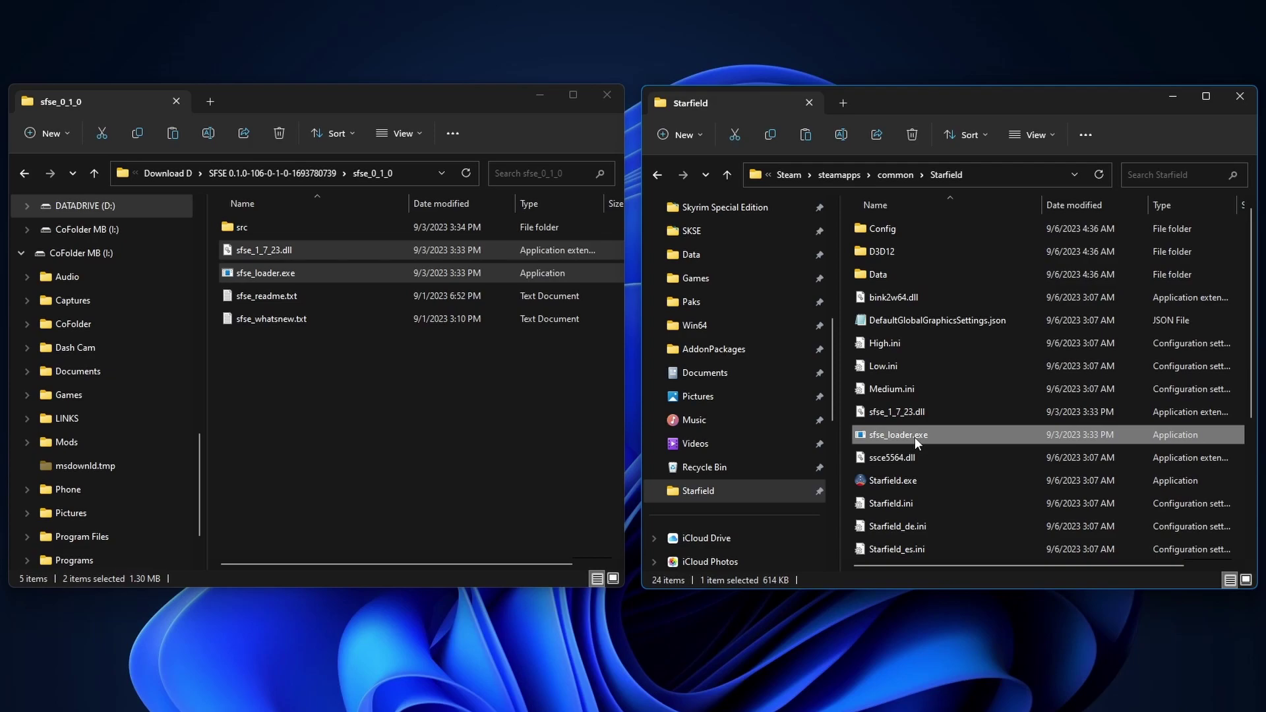
pyautogui.rightClick(916, 437)
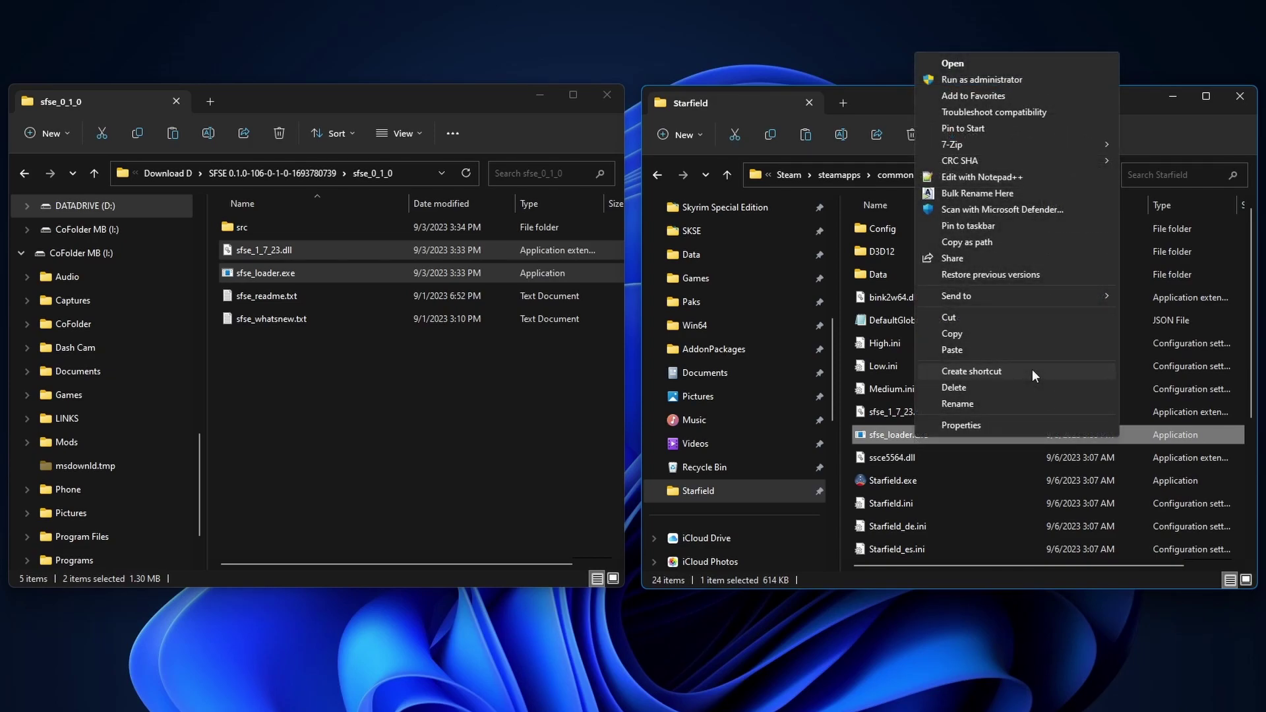
pyautogui.click(1032, 371)
pyautogui.write('St')
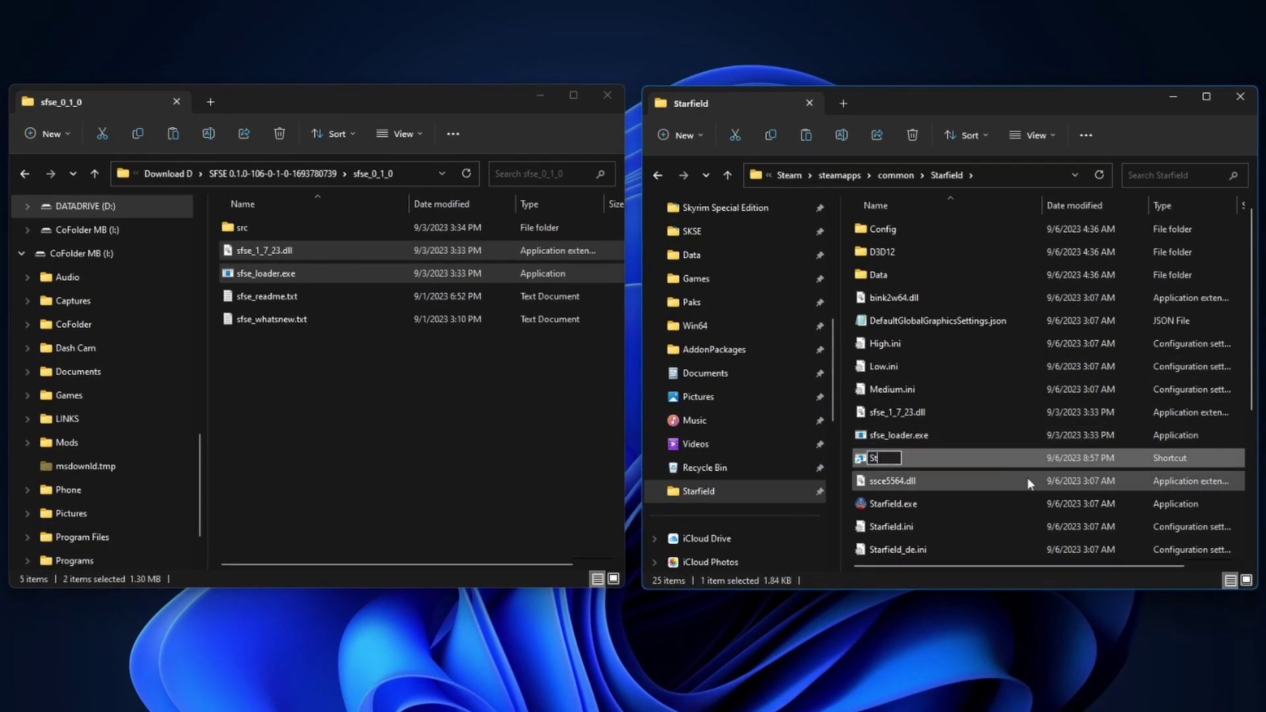
pyautogui.write('arfield')
pyautogui.press('Return')
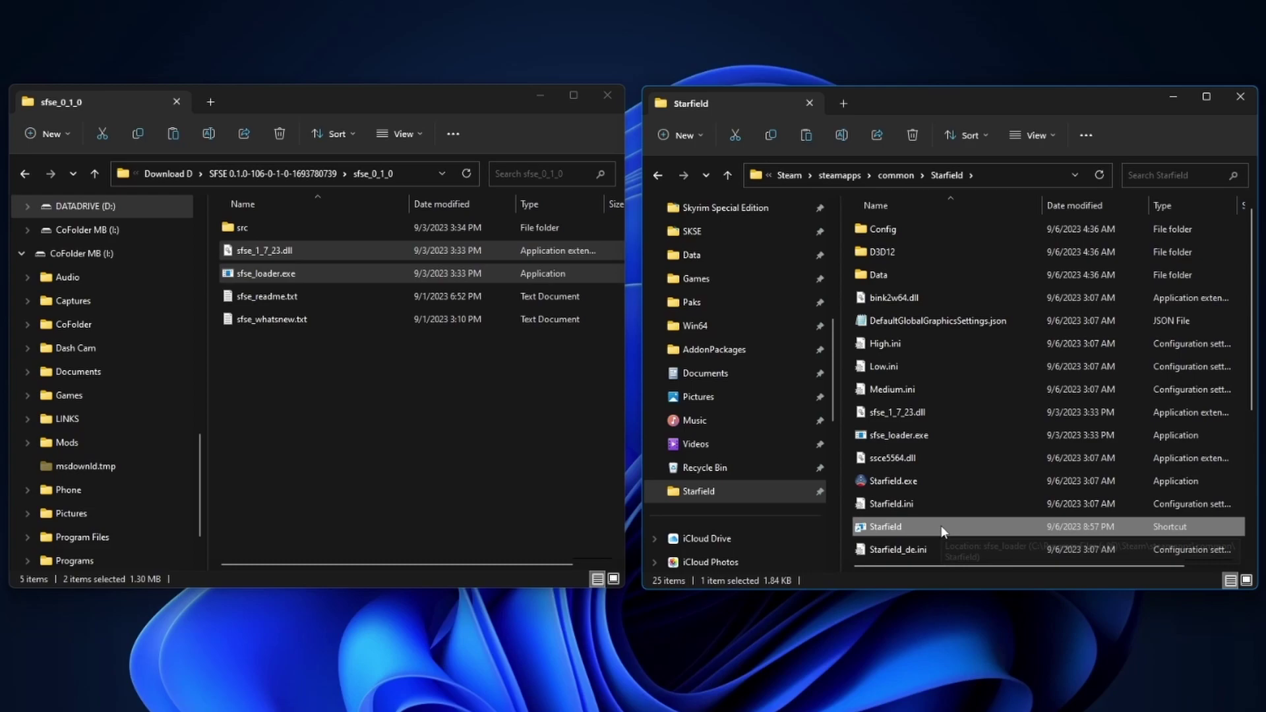
# Give the Starfield SE shortcut the Starfield.exe icon and pin it to the taskbar.
pyautogui.rightClick(942, 528)
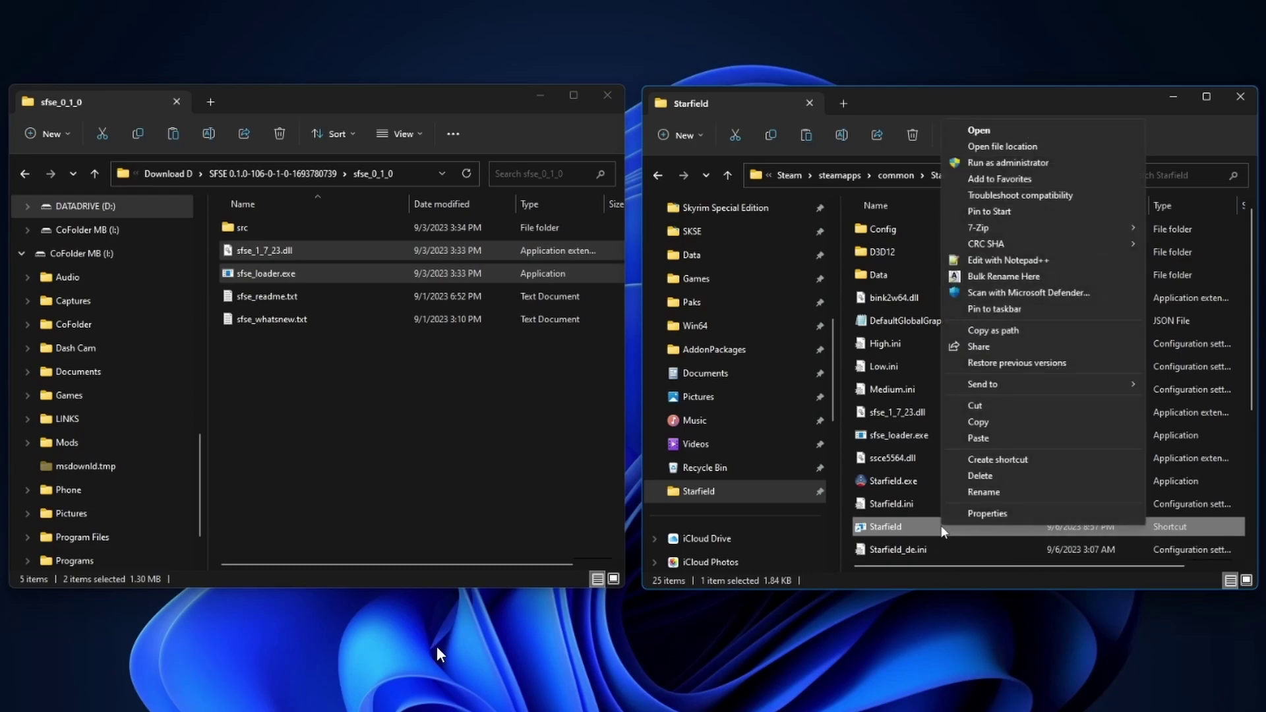
pyautogui.click(1001, 514)
pyautogui.click(1090, 596)
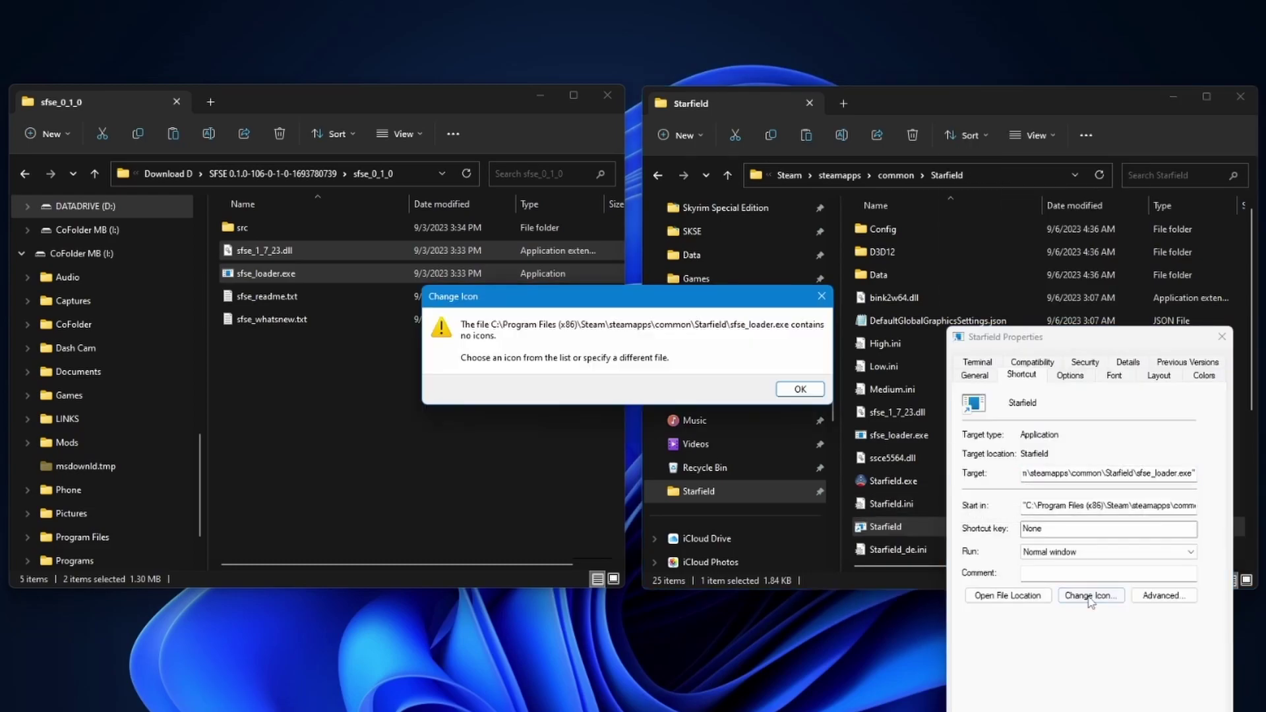
pyautogui.click(800, 389)
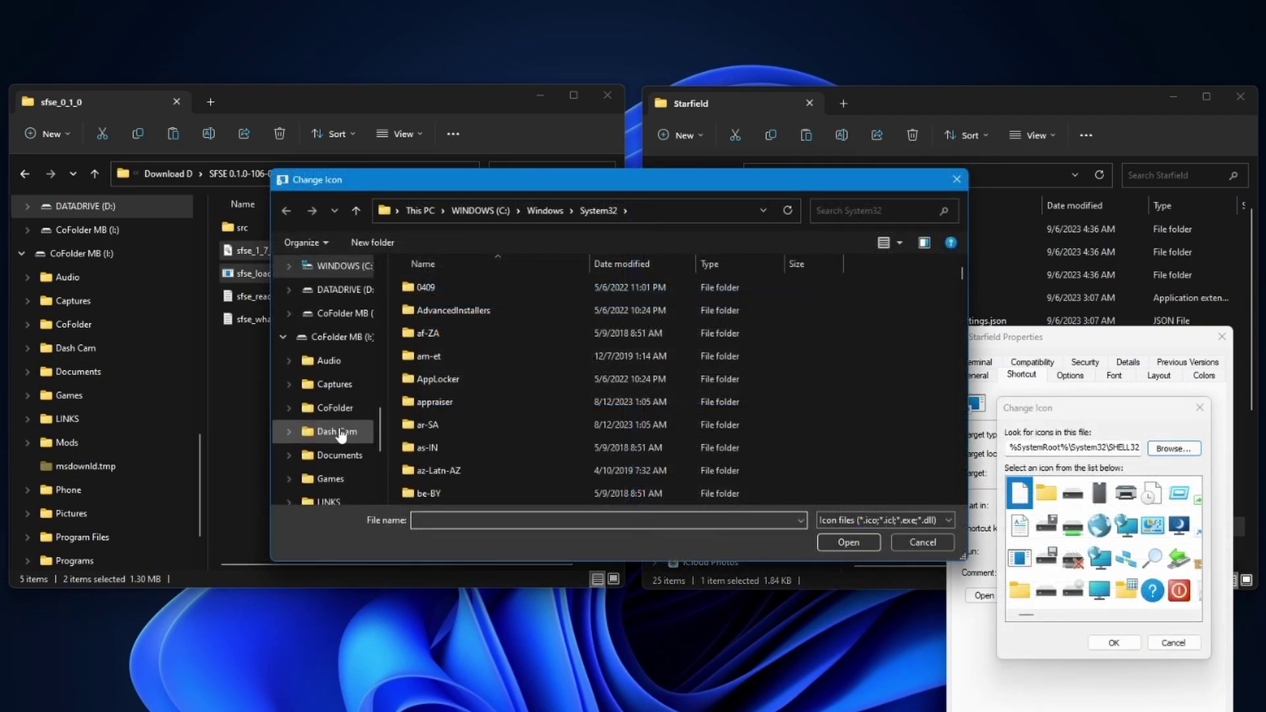
pyautogui.scroll(5, 340, 384)
pyautogui.click(327, 407)
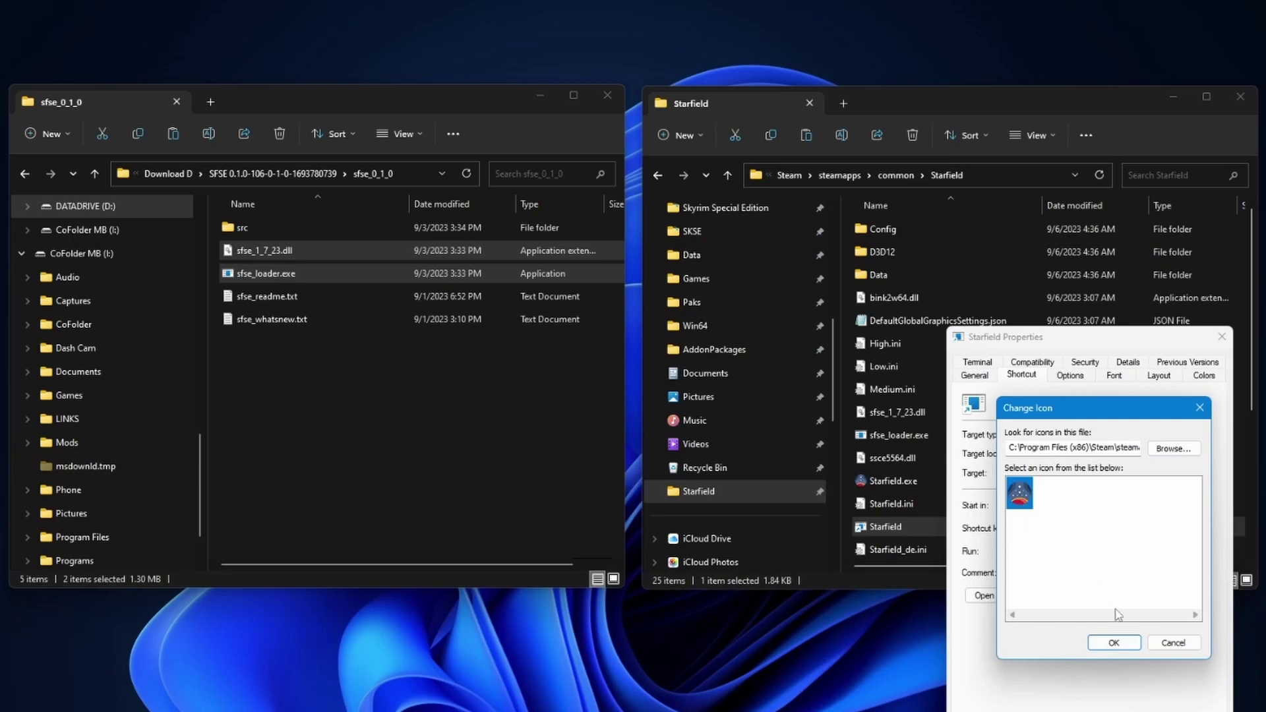
pyautogui.click(1114, 643)
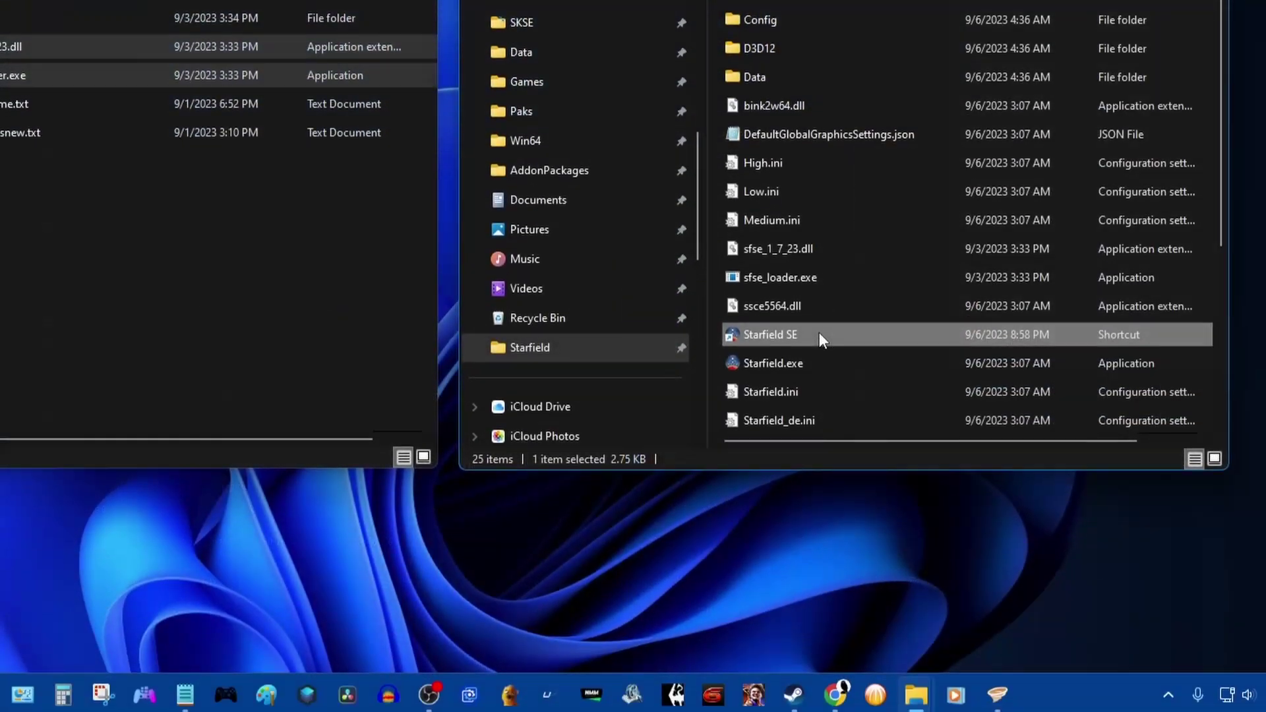
pyautogui.moveTo(819, 332); pyautogui.dragTo(1075, 707)
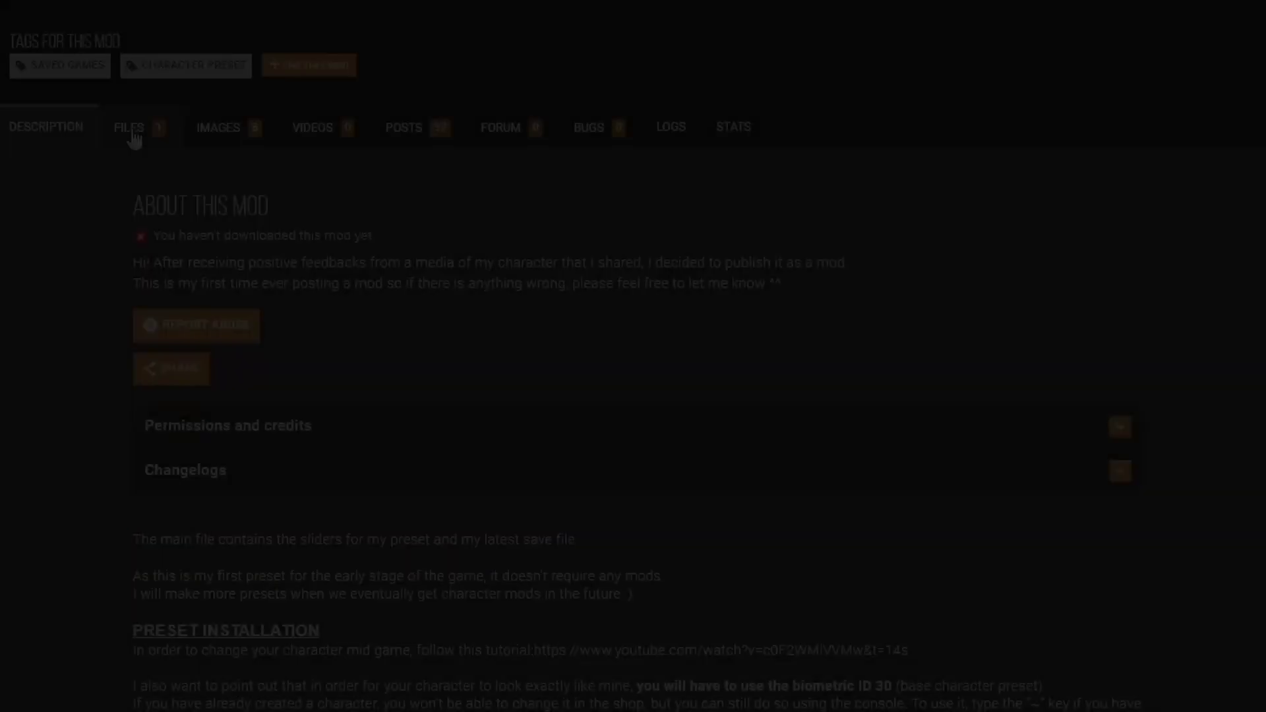
# Show the downloadable files on the Hanna preset mod page.
pyautogui.click(130, 127)
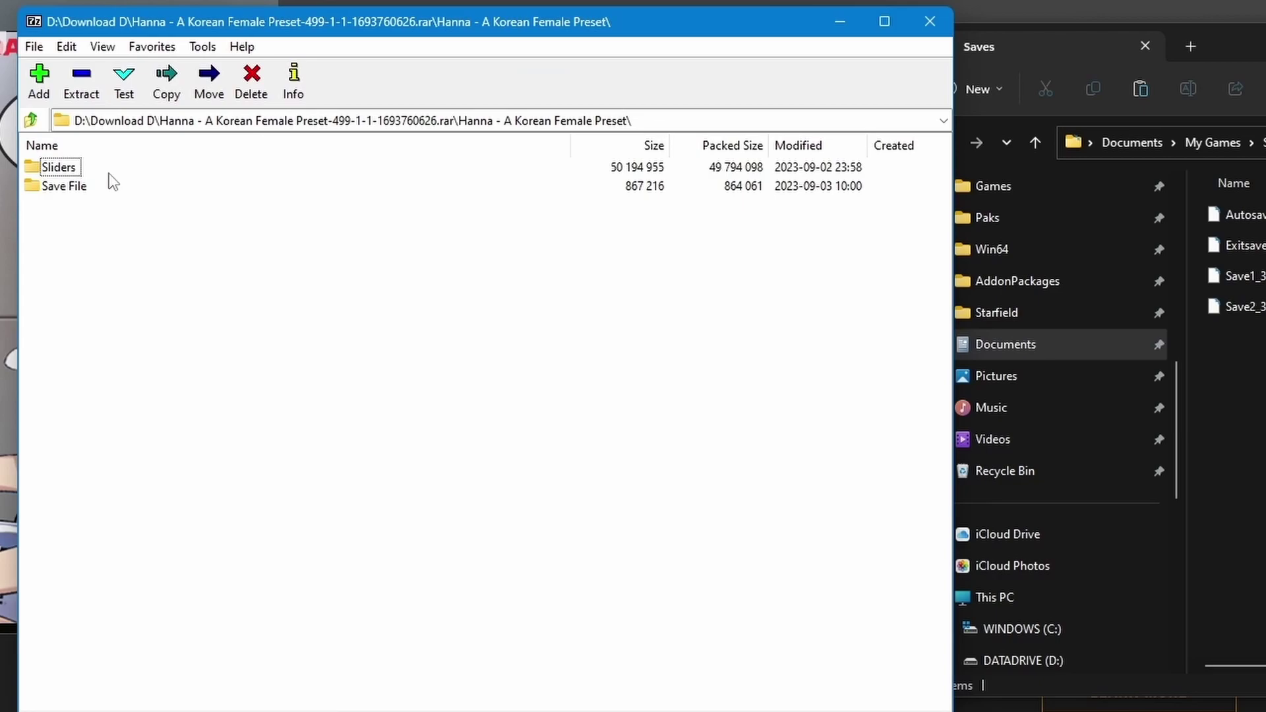
# Open the archive's Sliders folder and view the Screenshot (42).png slider reference.
pyautogui.doubleClick(45, 170)
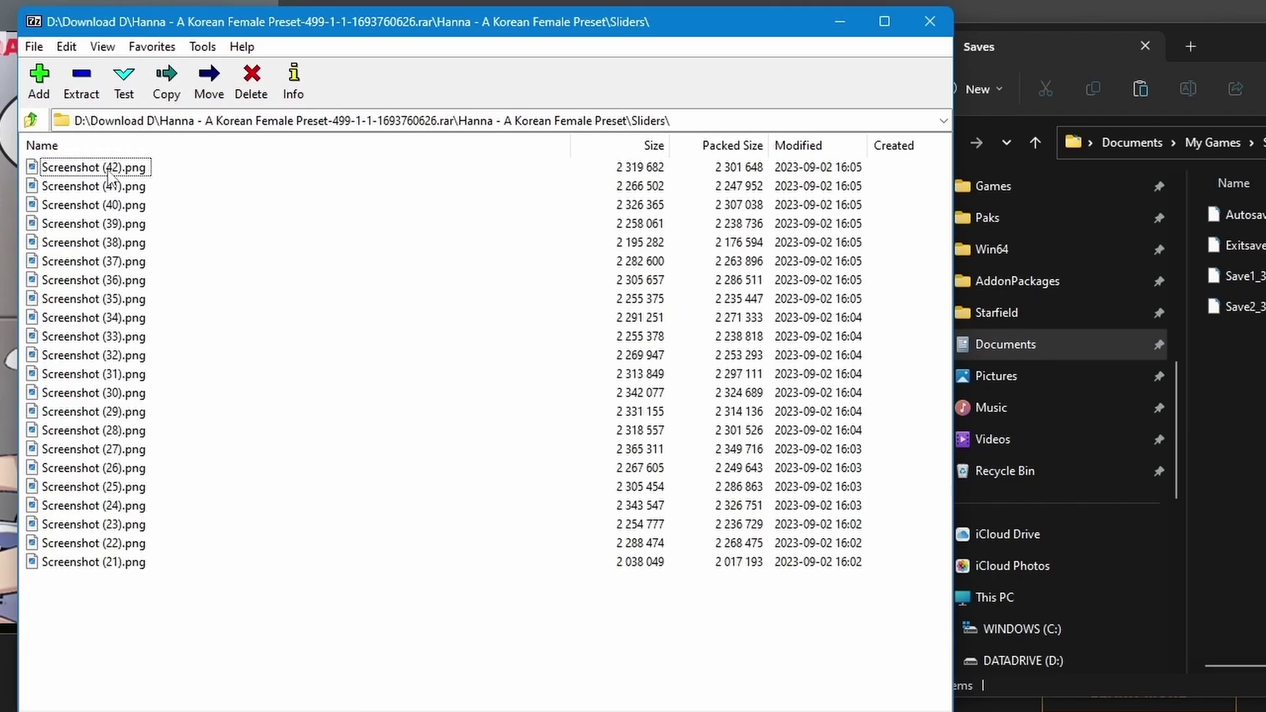
pyautogui.doubleClick(106, 168)
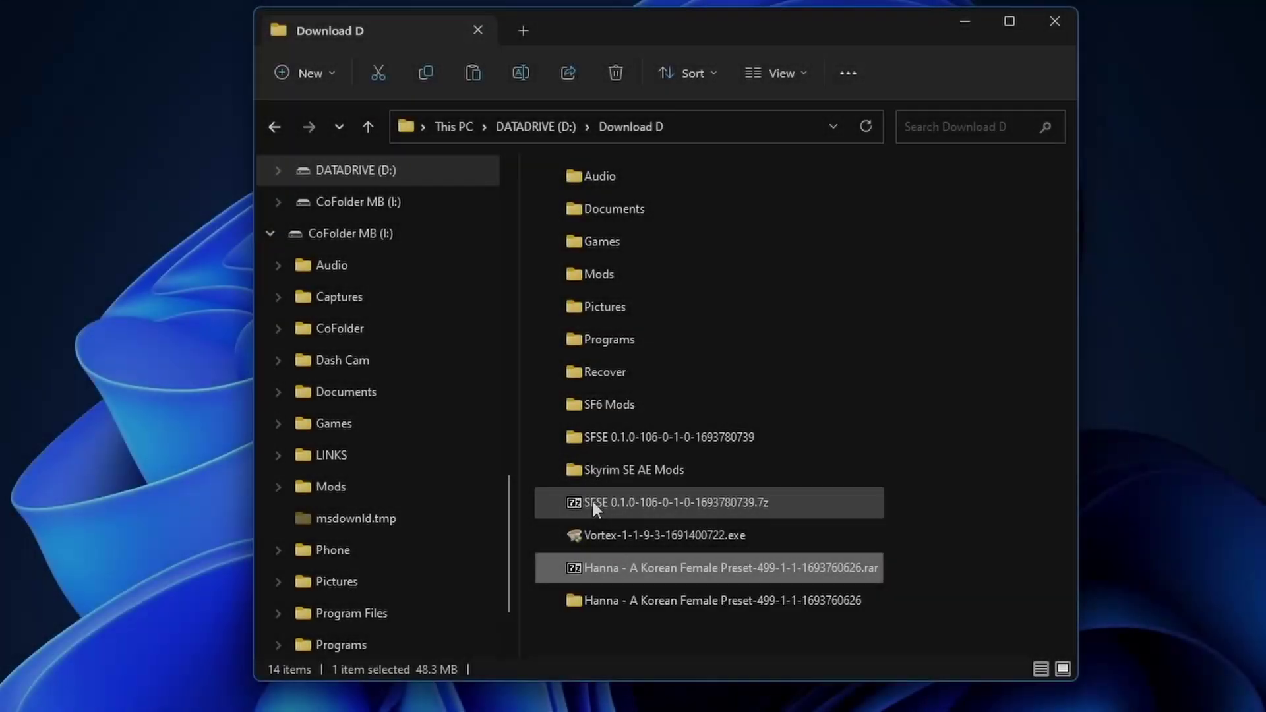
# Copy the Save21 save from Hanna's Save File folder into Starfield's Saves folder.
pyautogui.doubleClick(659, 274)
pyautogui.doubleClick(664, 206)
pyautogui.doubleClick(664, 203)
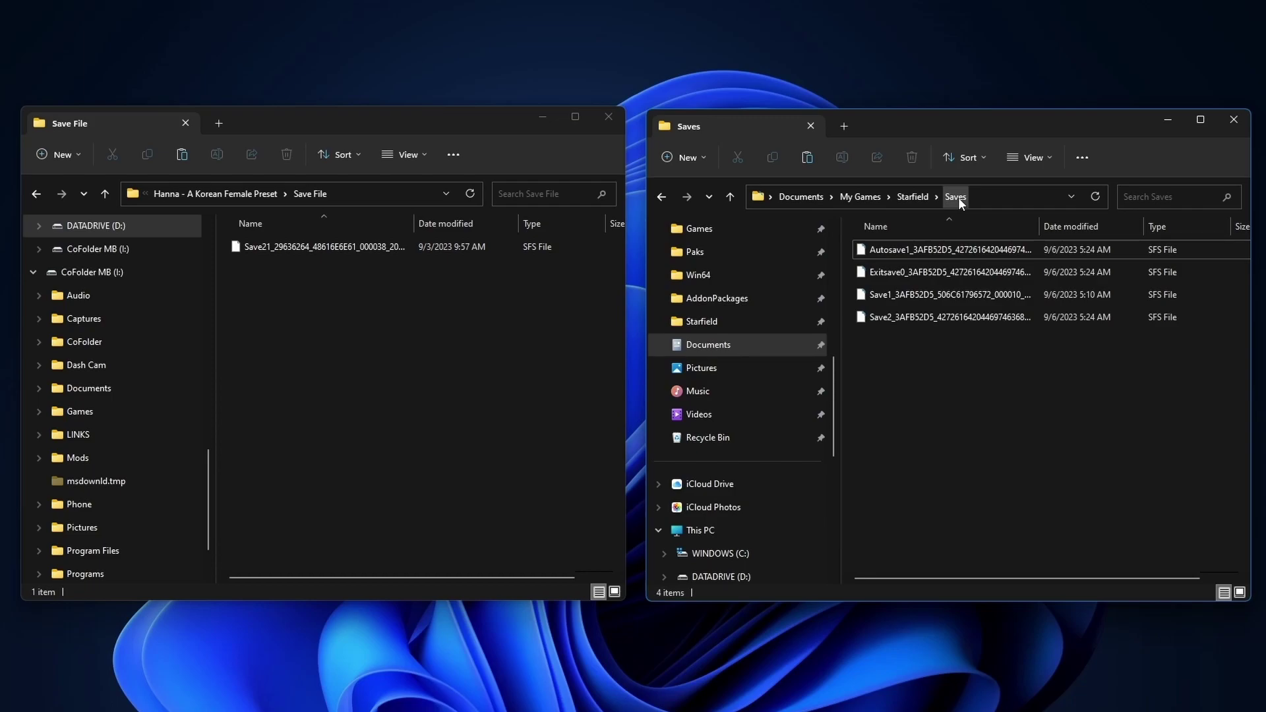
pyautogui.moveTo(304, 248); pyautogui.dragTo(991, 445)
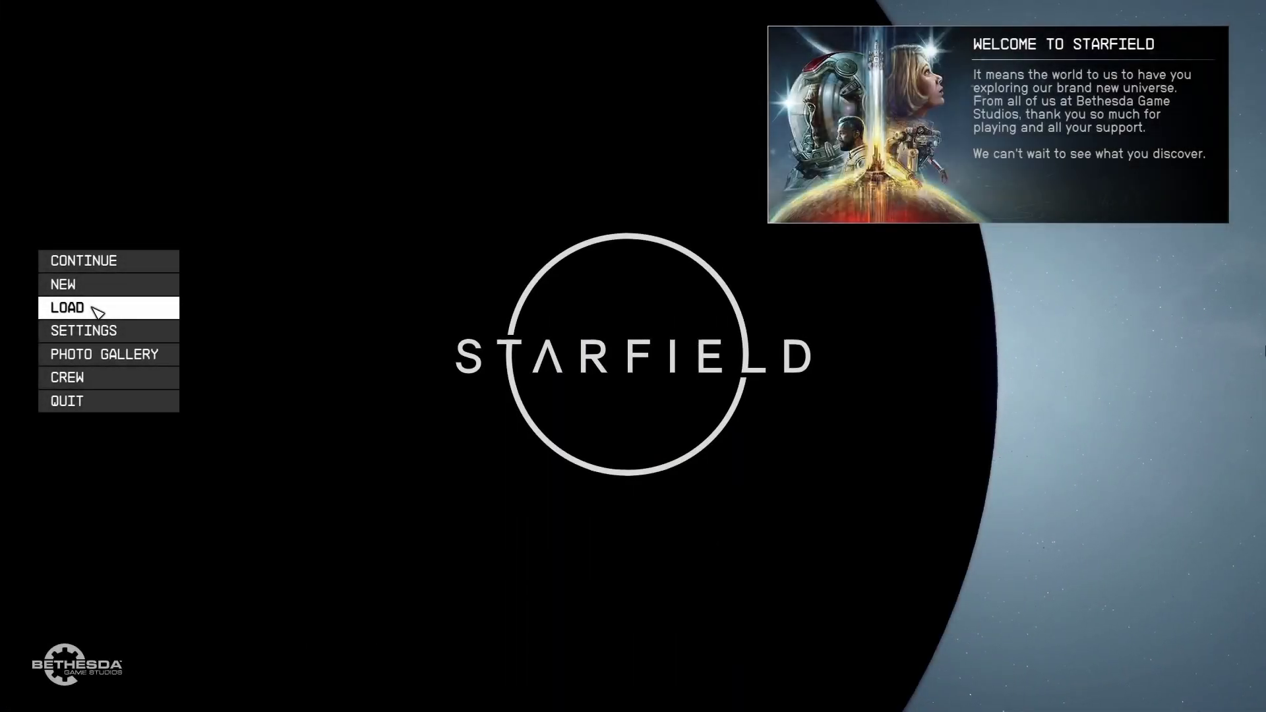
# Load the 9/3/23 save and walk the Hanna character around to preview it.
pyautogui.click(95, 309)
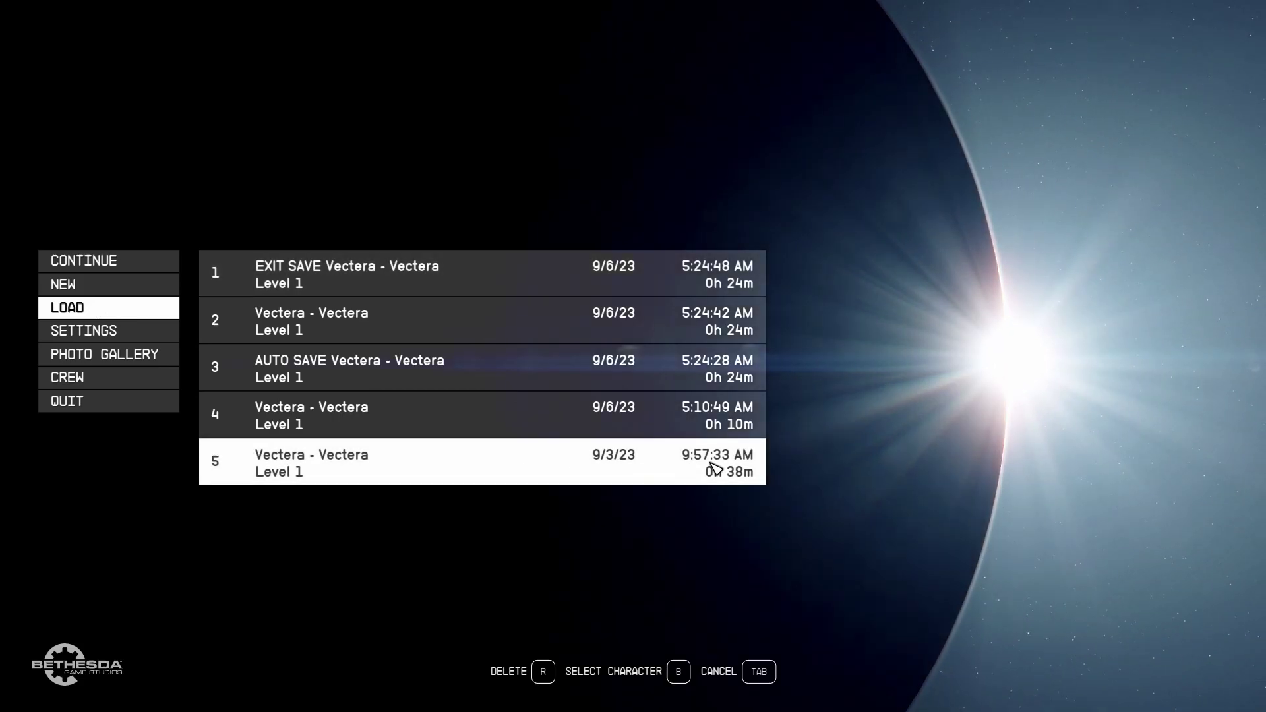
pyautogui.click(449, 466)
pyautogui.press('e')
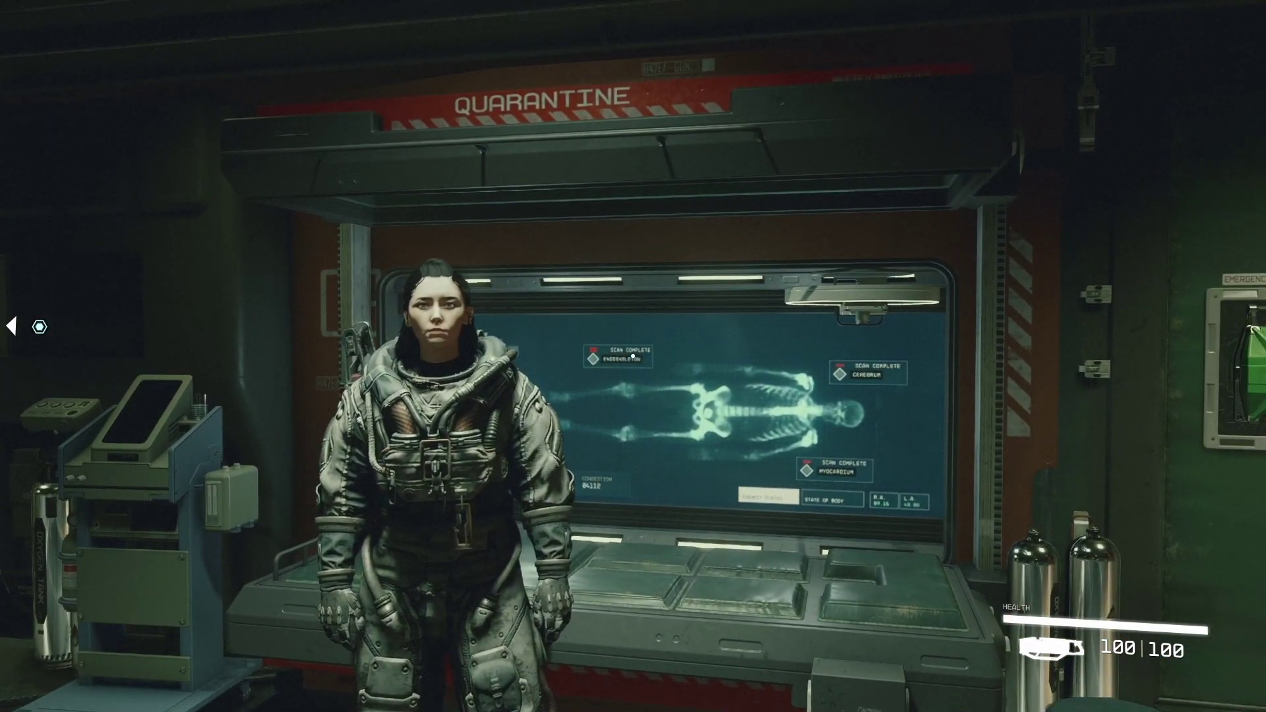
pyautogui.press('w')
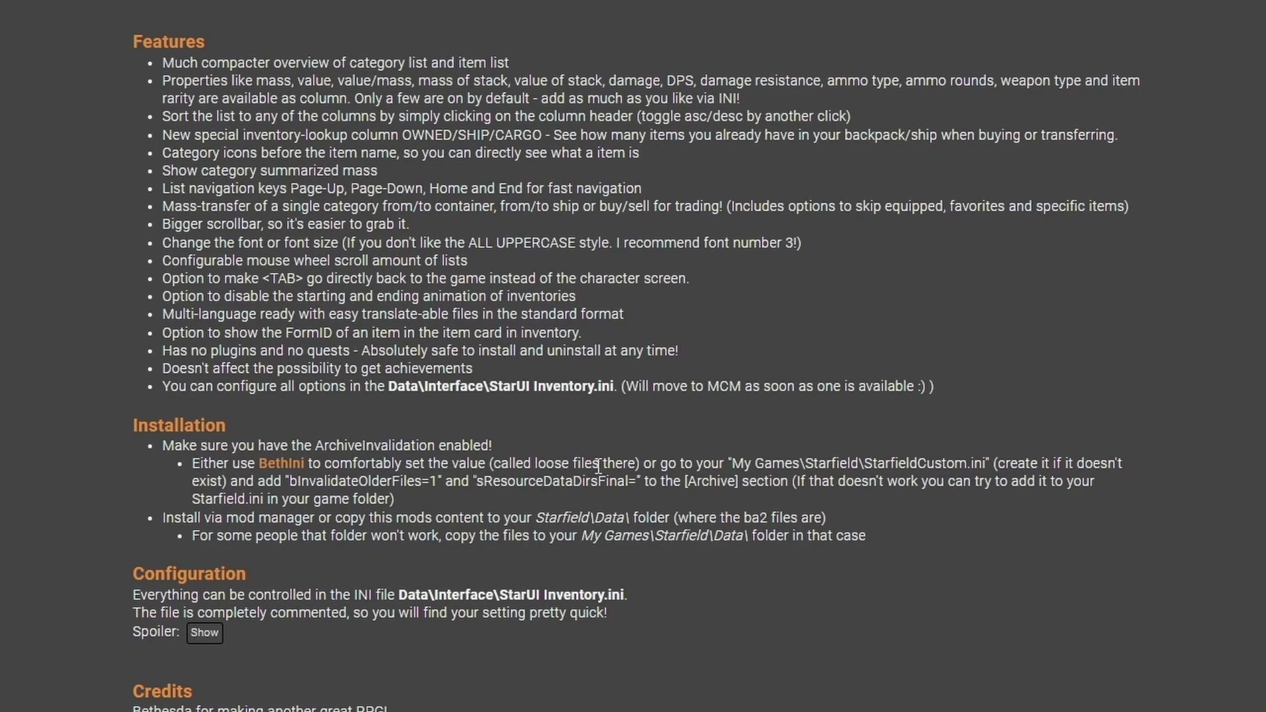
# Open the BethIni link from StarUI Inventory's notes and extract the downloaded Bethini Pie archive.
pyautogui.rightClick(284, 464)
pyautogui.click(362, 475)
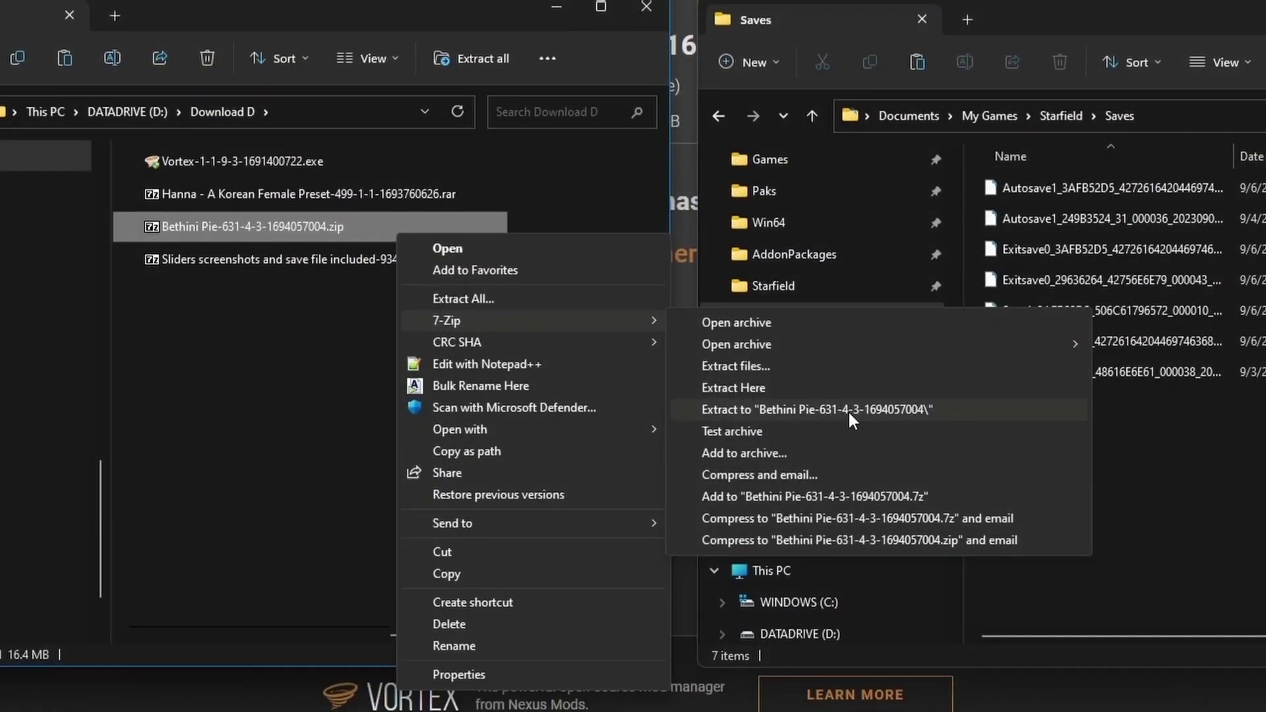
pyautogui.click(849, 410)
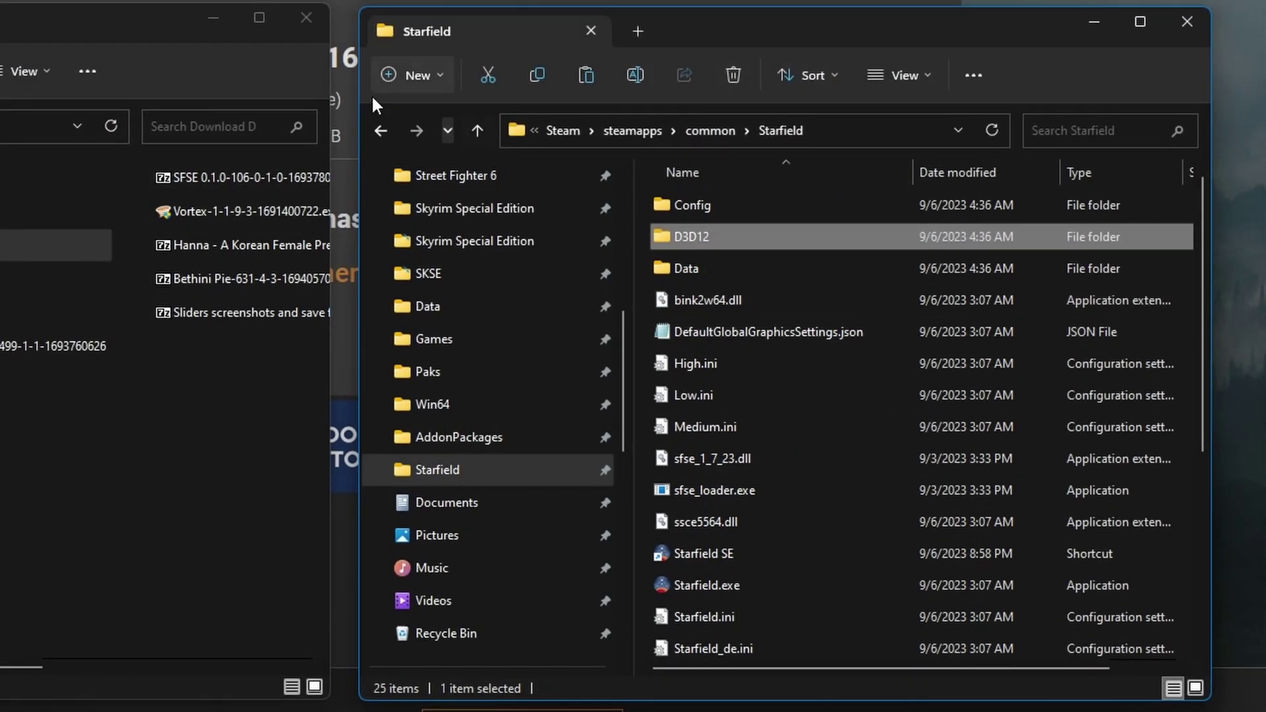
# Create a Tools folder in the Starfield folder and copy Bethini Pie into it.
pyautogui.click(398, 74)
pyautogui.click(422, 121)
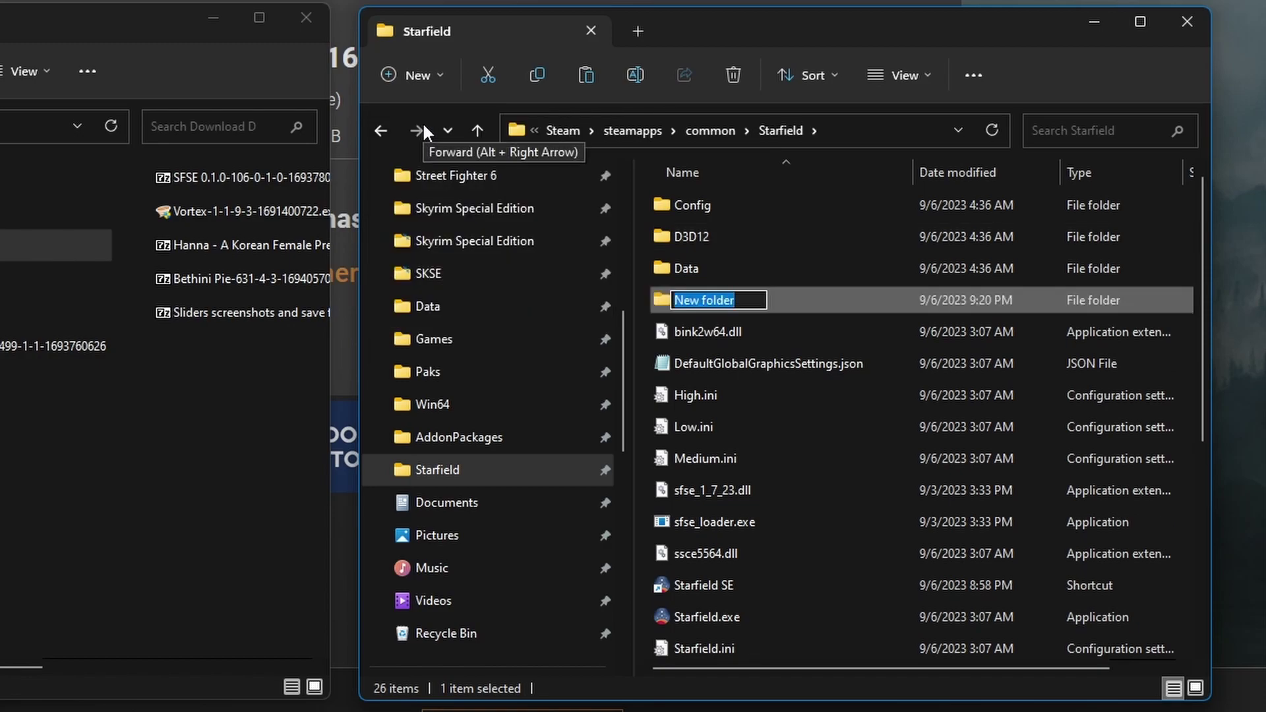
pyautogui.write('Tool')
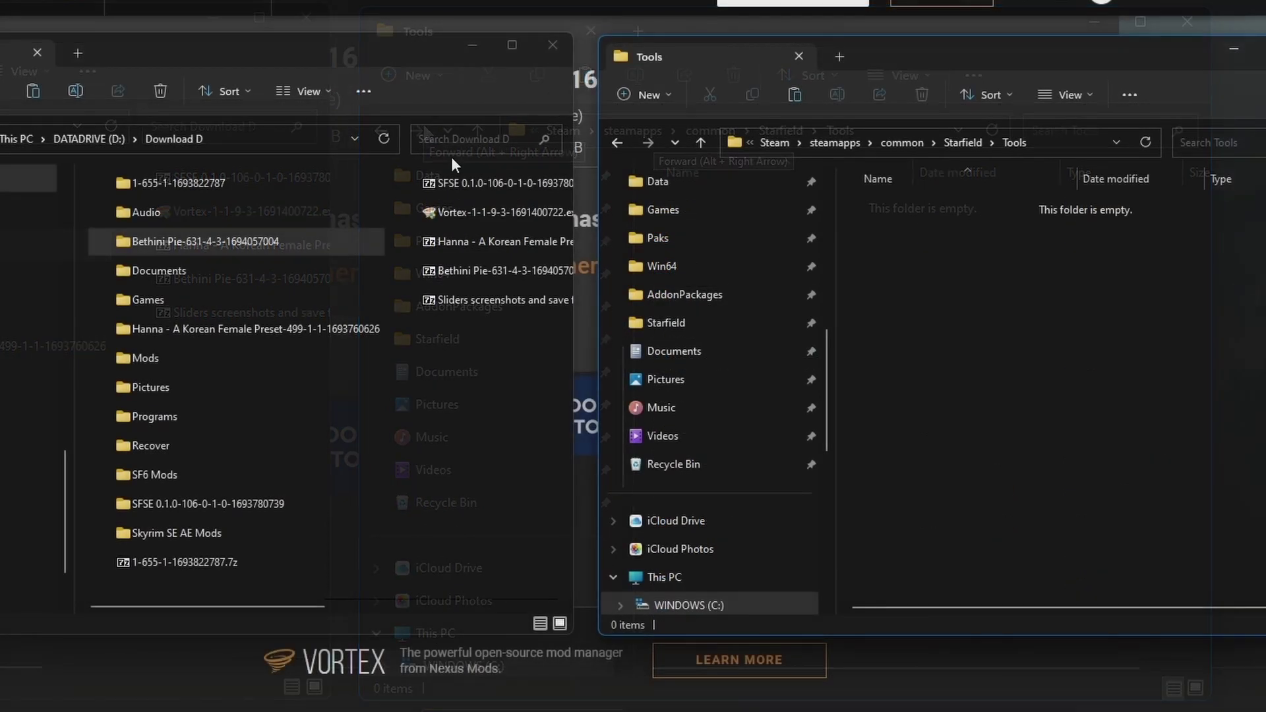
pyautogui.click(230, 247)
pyautogui.moveTo(231, 244); pyautogui.dragTo(1043, 371)
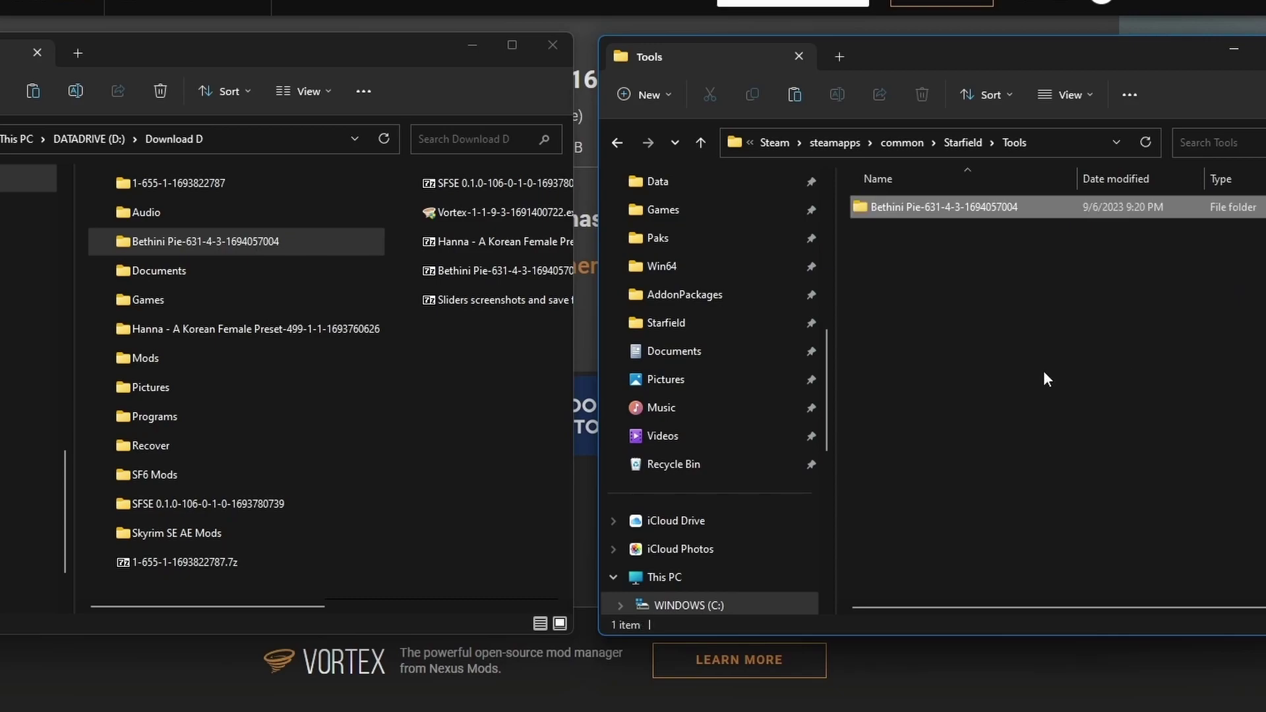
# Launch Bethini.exe from Tools and choose Starfield as the game to configure.
pyautogui.doubleClick(952, 204)
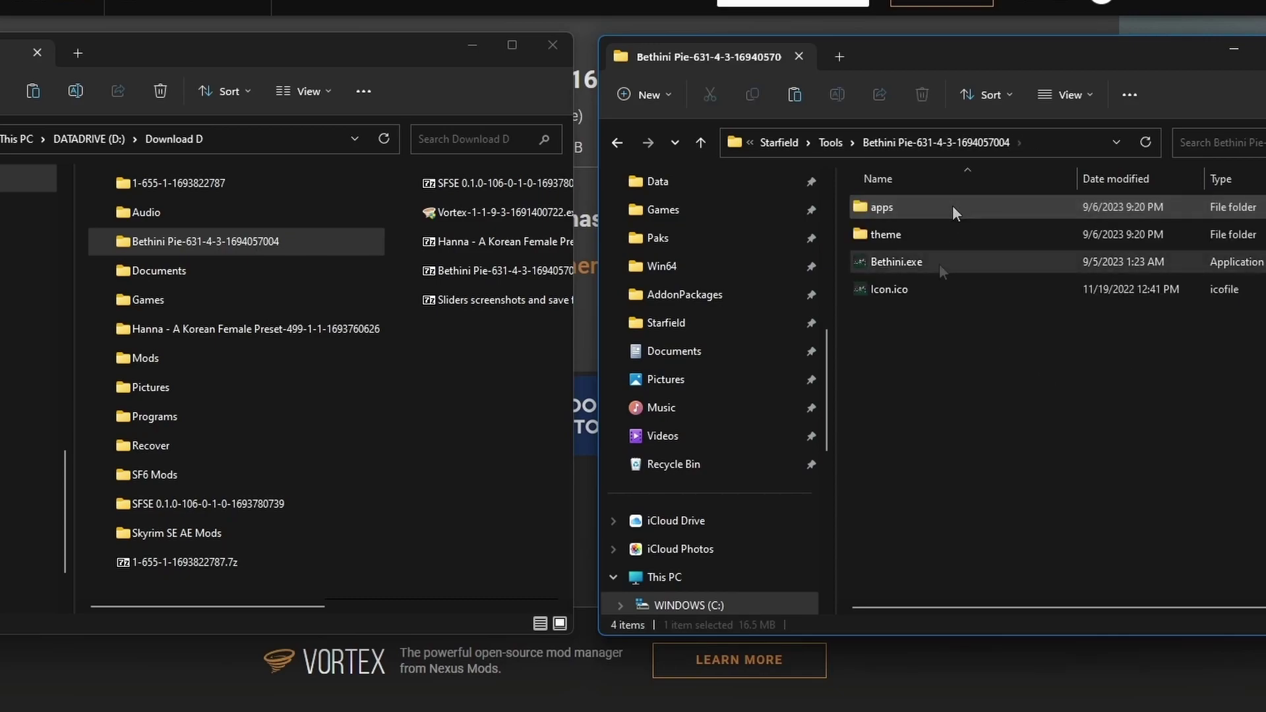
pyautogui.doubleClick(939, 264)
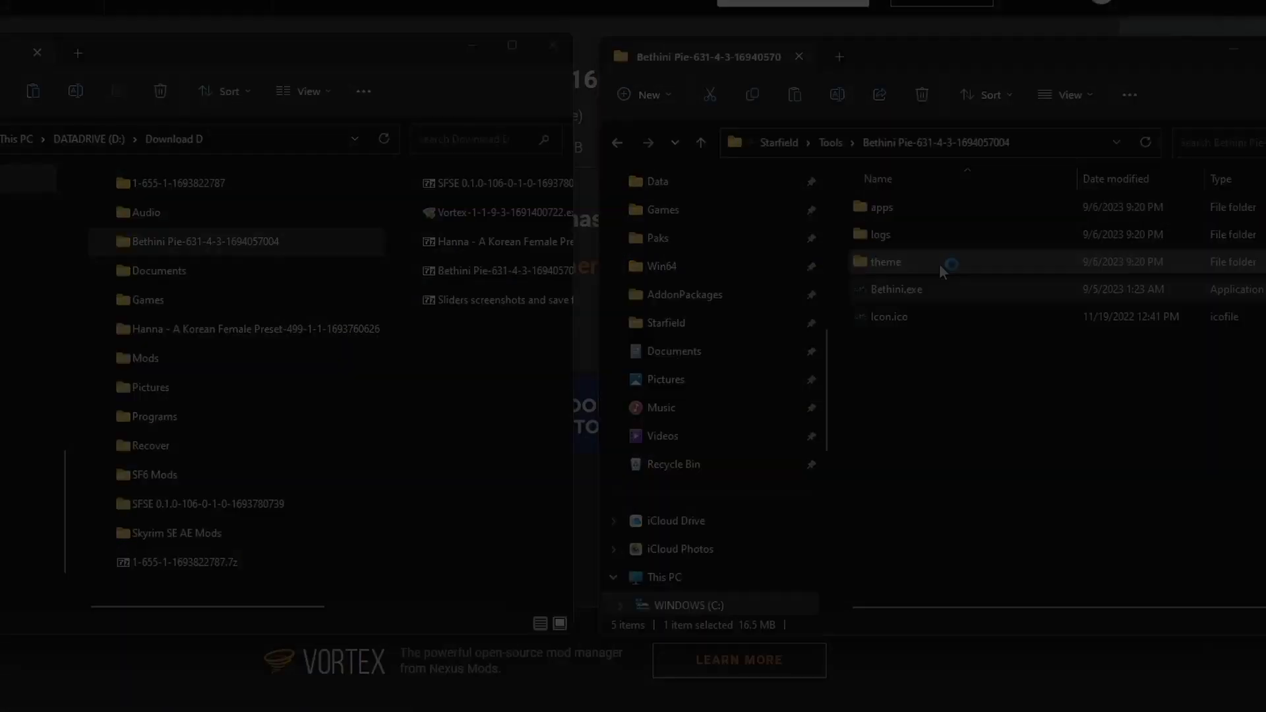
pyautogui.click(728, 300)
pyautogui.click(725, 349)
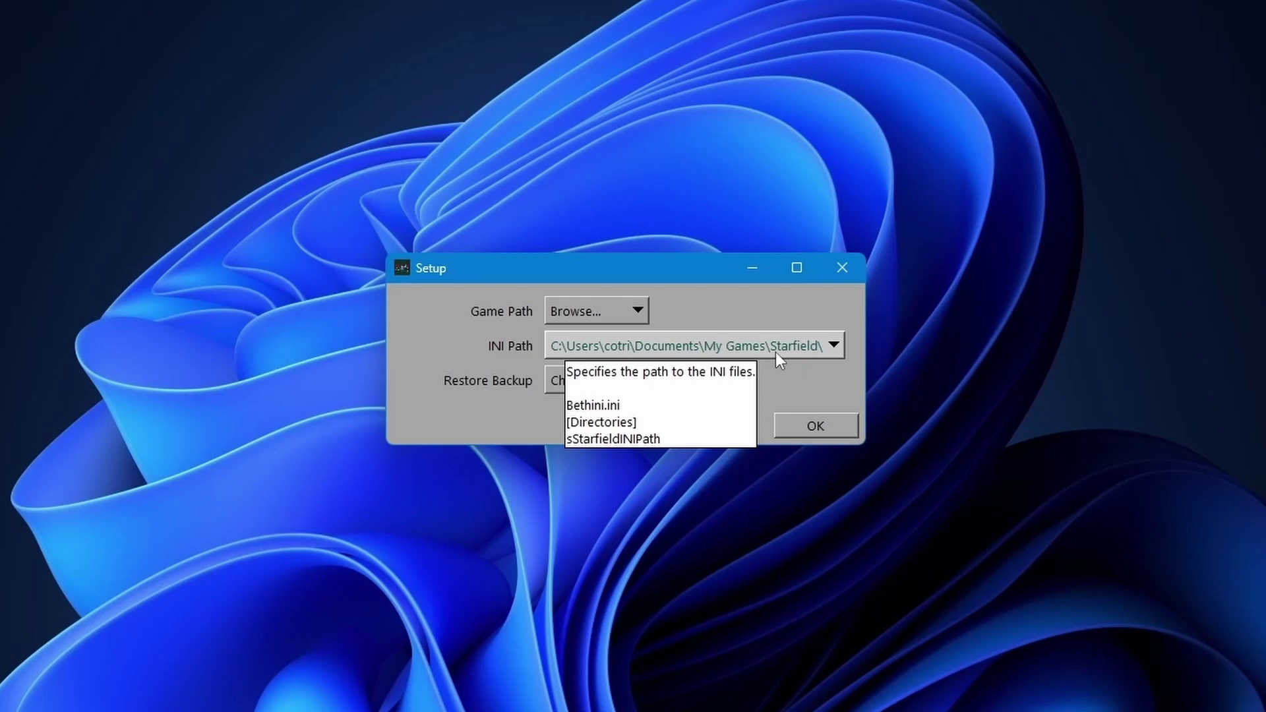
# Accept the Starfield game and INI paths, save StarfieldPrefs.ini, and quit Bethini Pie.
pyautogui.click(815, 426)
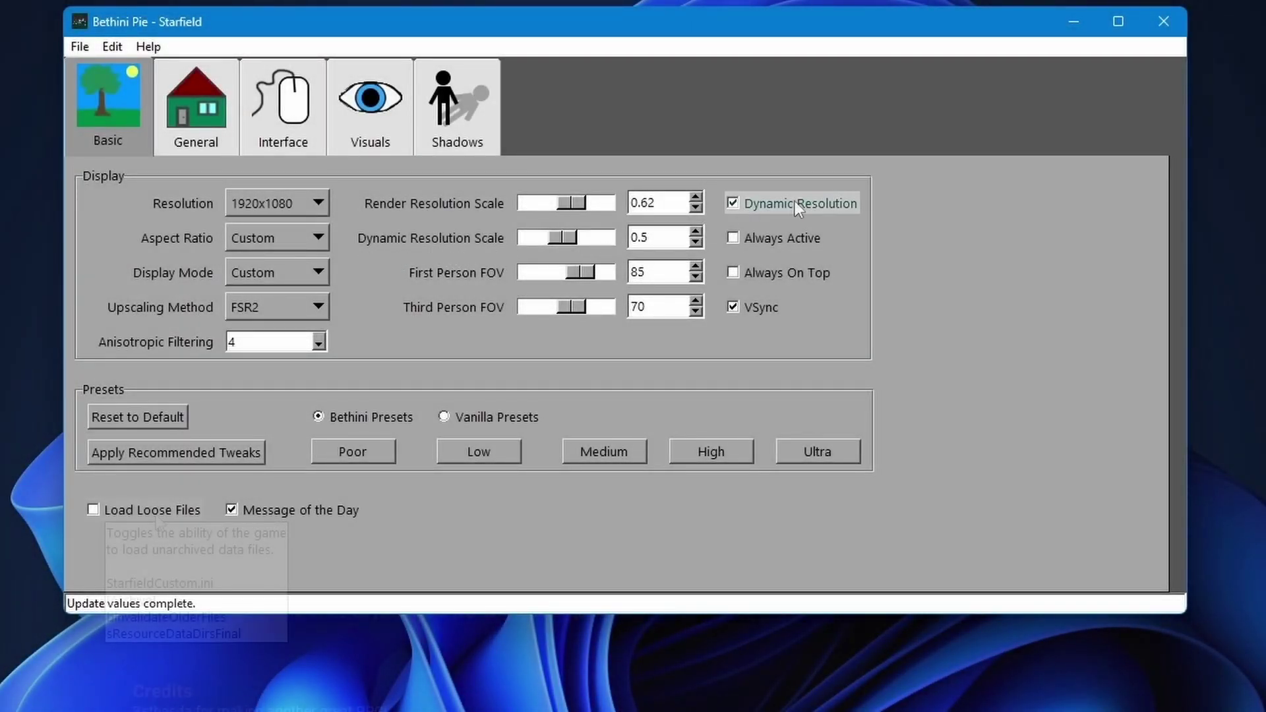
pyautogui.moveTo(158, 521)
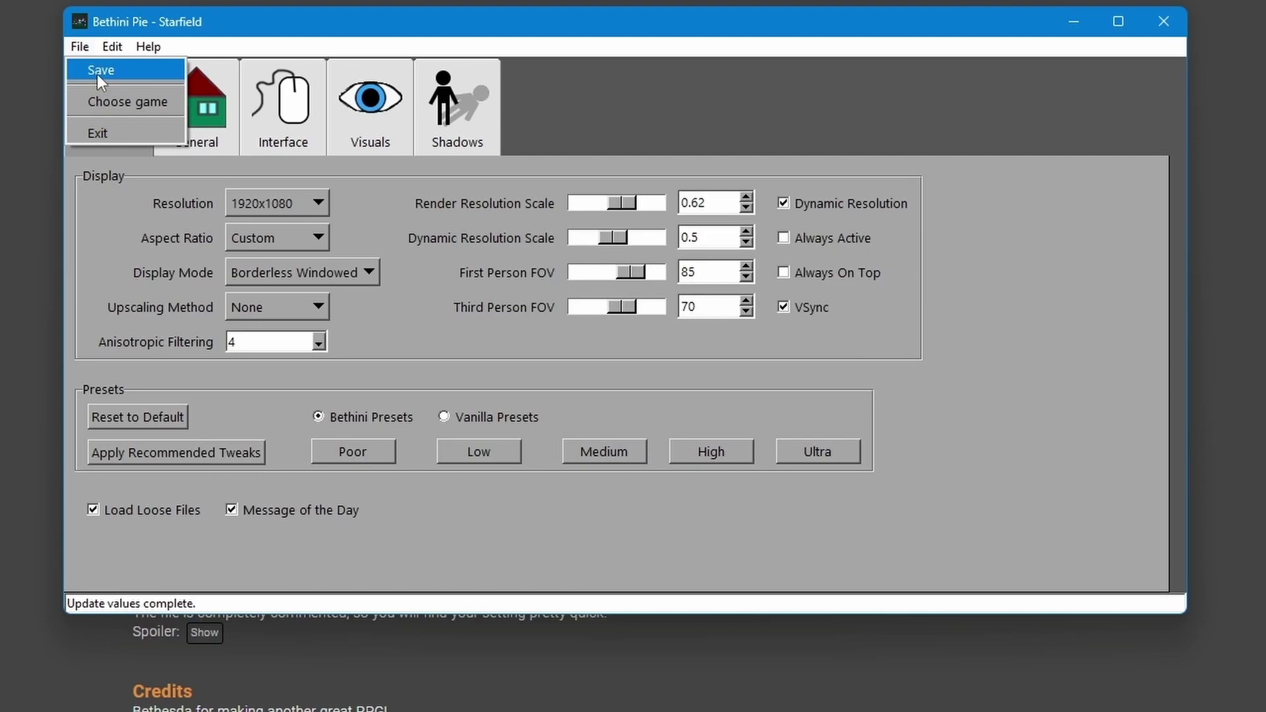
pyautogui.click(97, 74)
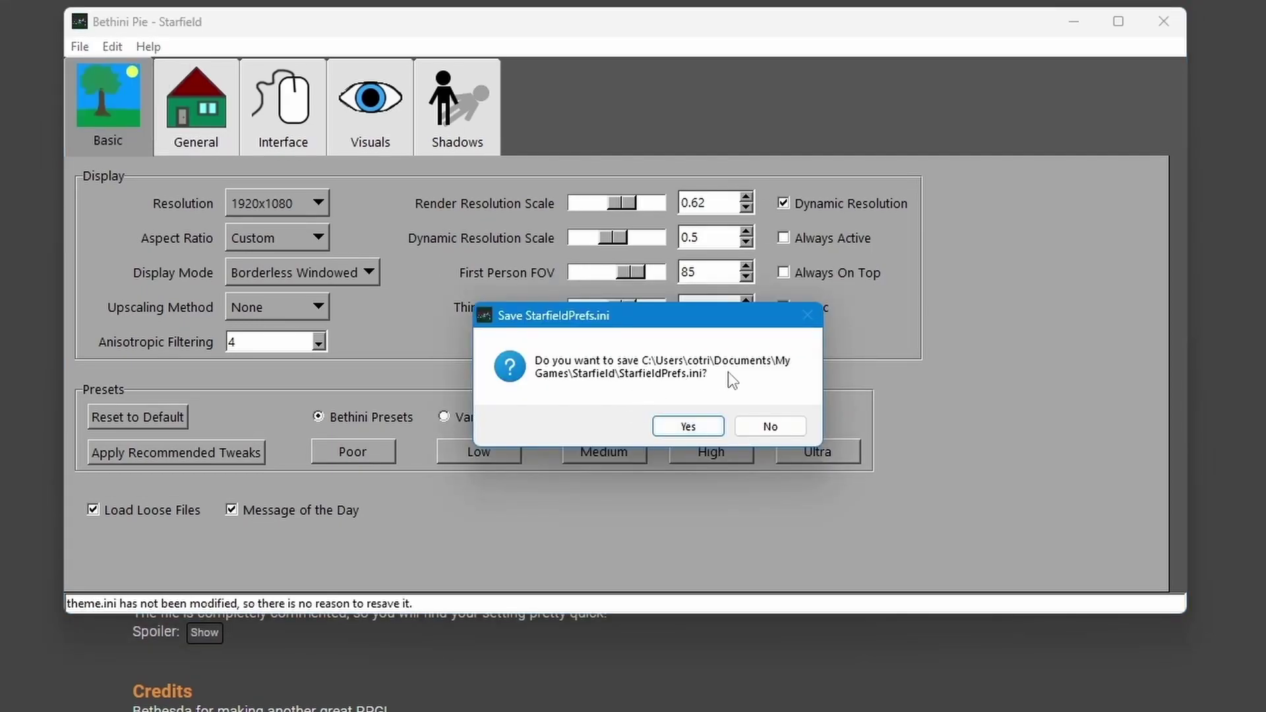
pyautogui.click(686, 424)
pyautogui.click(1164, 22)
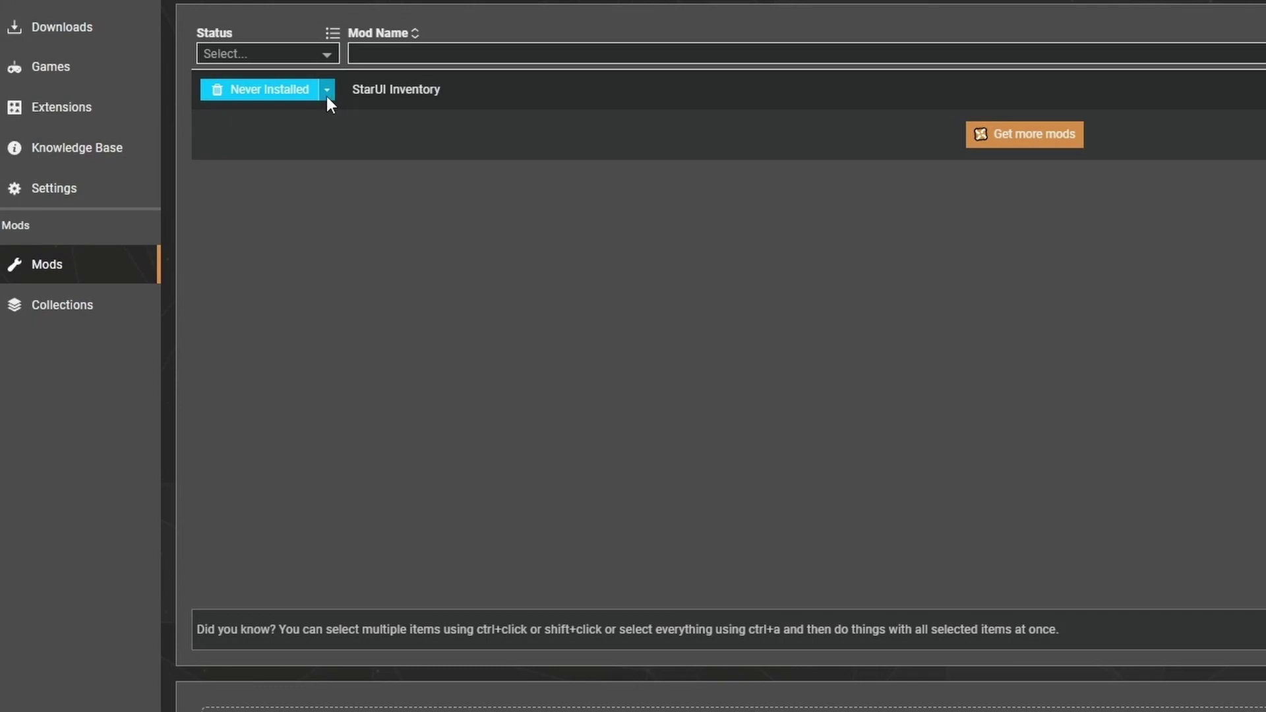
# Change StarUI Inventory's status in the Vortex mod list to Enabled.
pyautogui.click(327, 91)
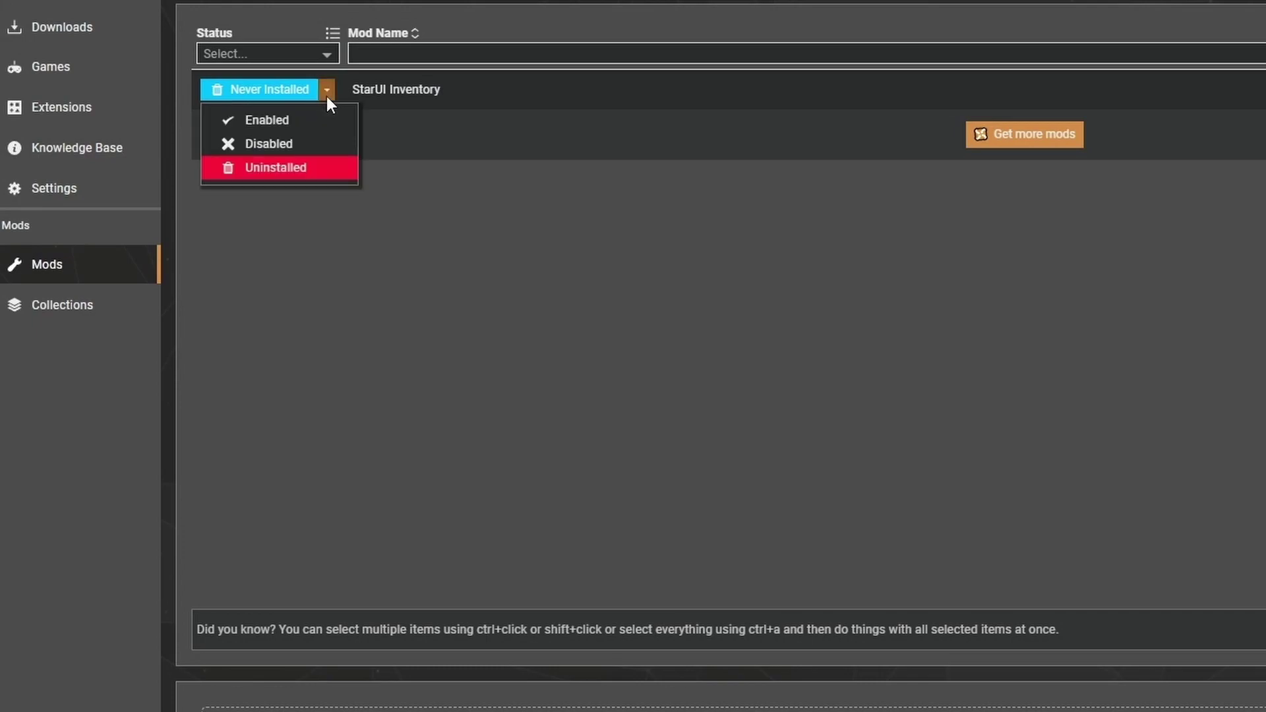
pyautogui.click(326, 118)
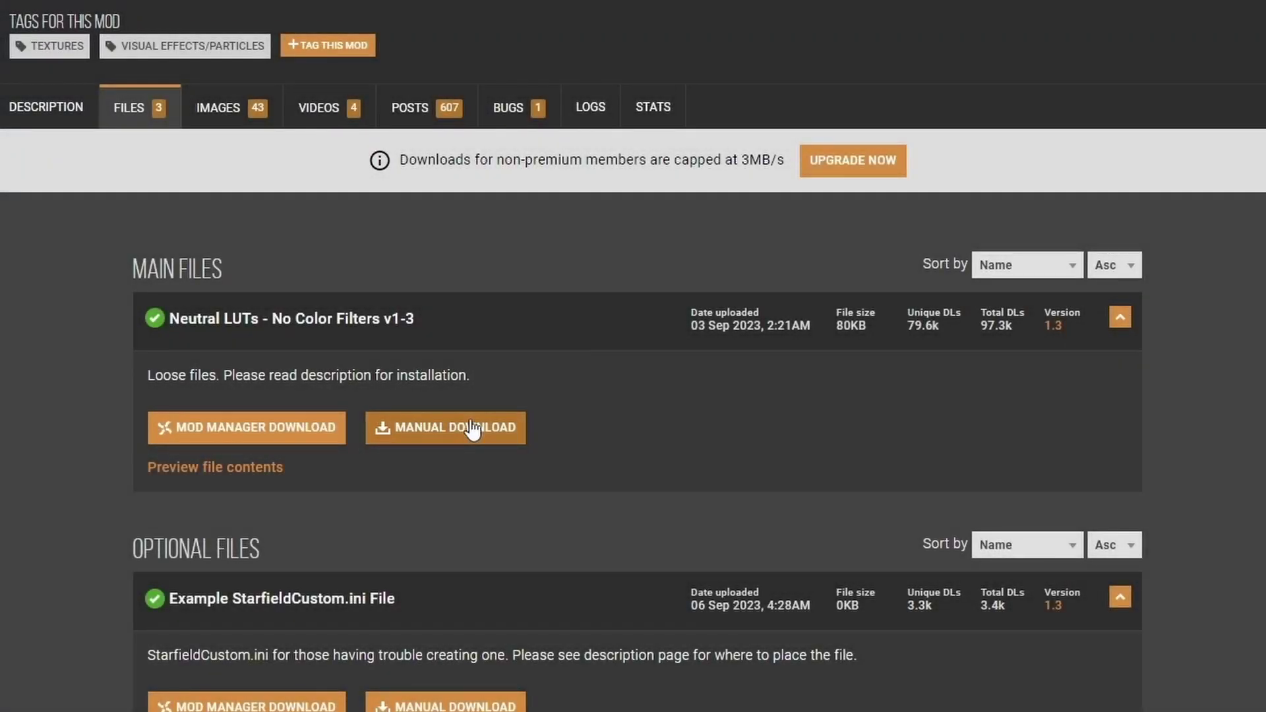
# Manually download the Neutral LUTs v1-3 main file and open the downloaded archive.
pyautogui.click(472, 430)
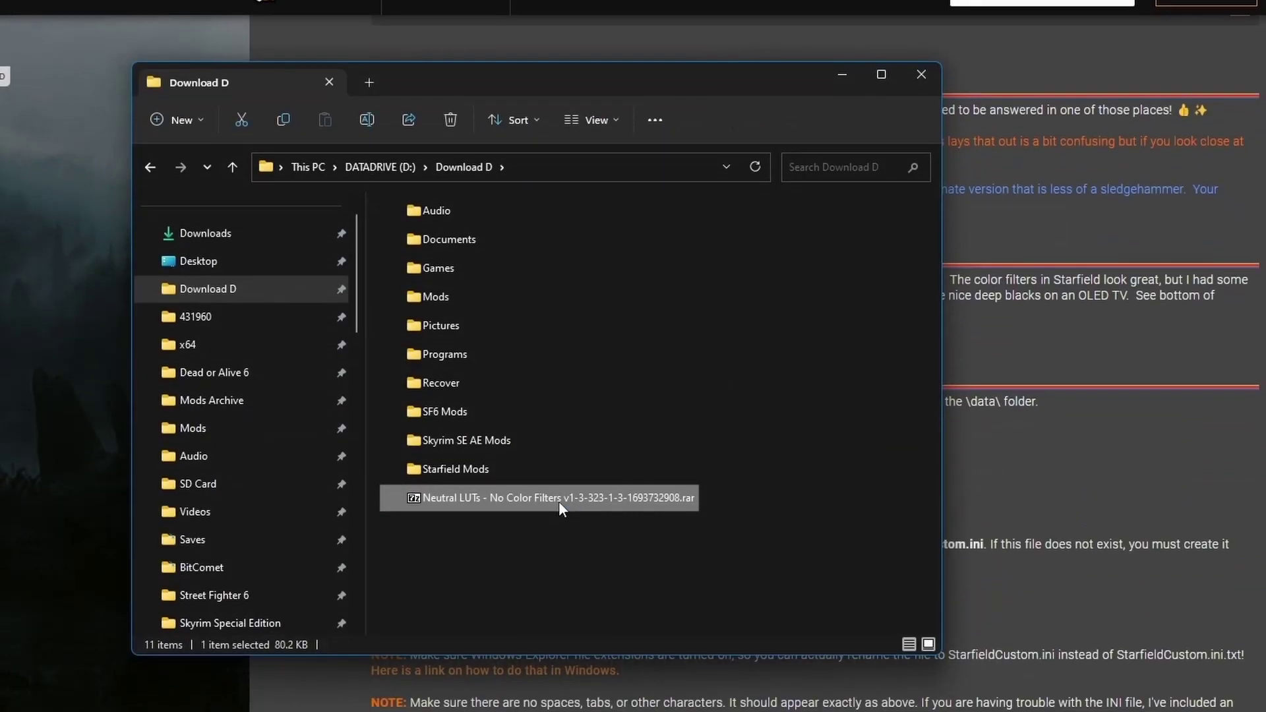
pyautogui.doubleClick(554, 492)
# Select the archive's data folder and browse Explorer to Documents\My Games\Starfield.
pyautogui.click(47, 186)
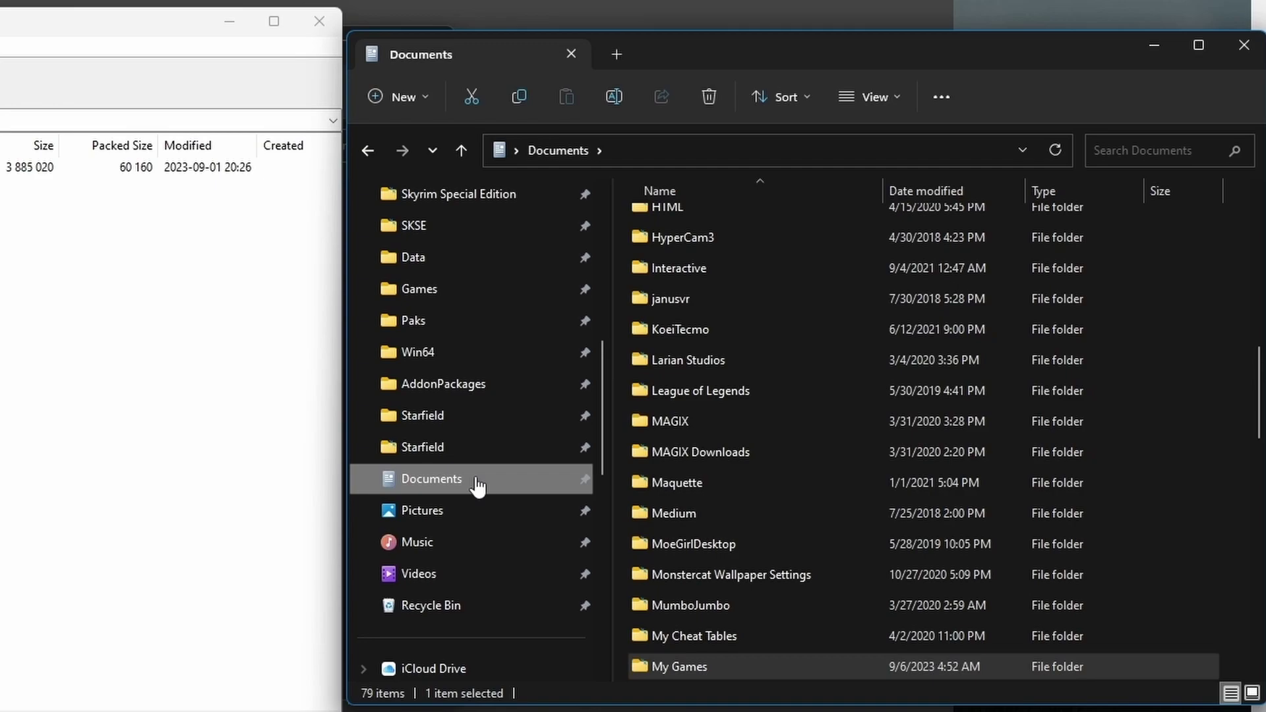
pyautogui.doubleClick(737, 669)
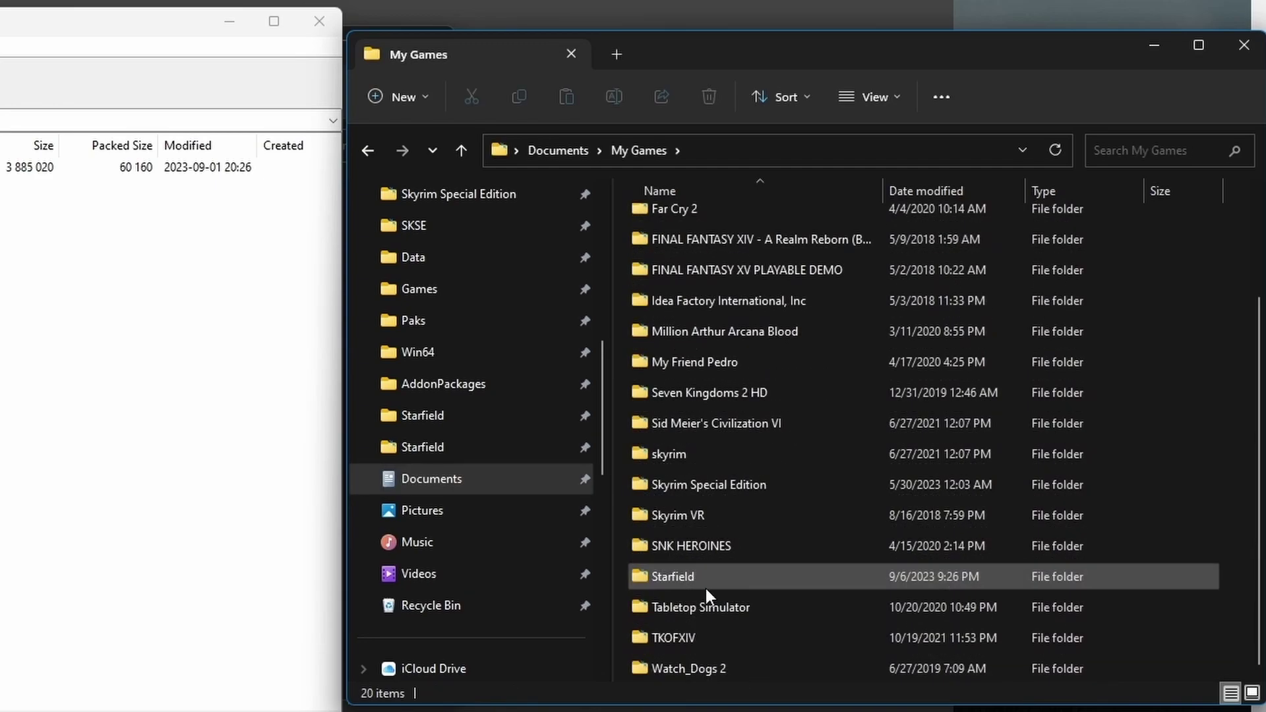
pyautogui.doubleClick(704, 586)
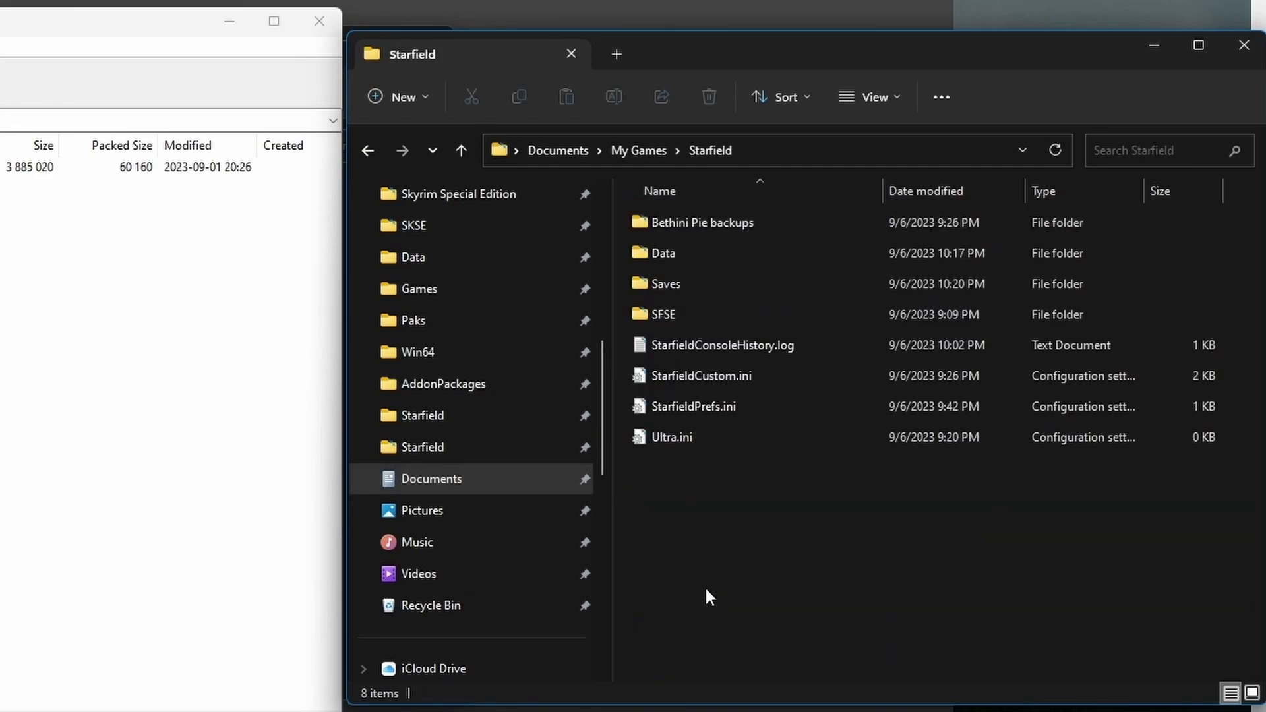
pyautogui.moveTo(674, 262)
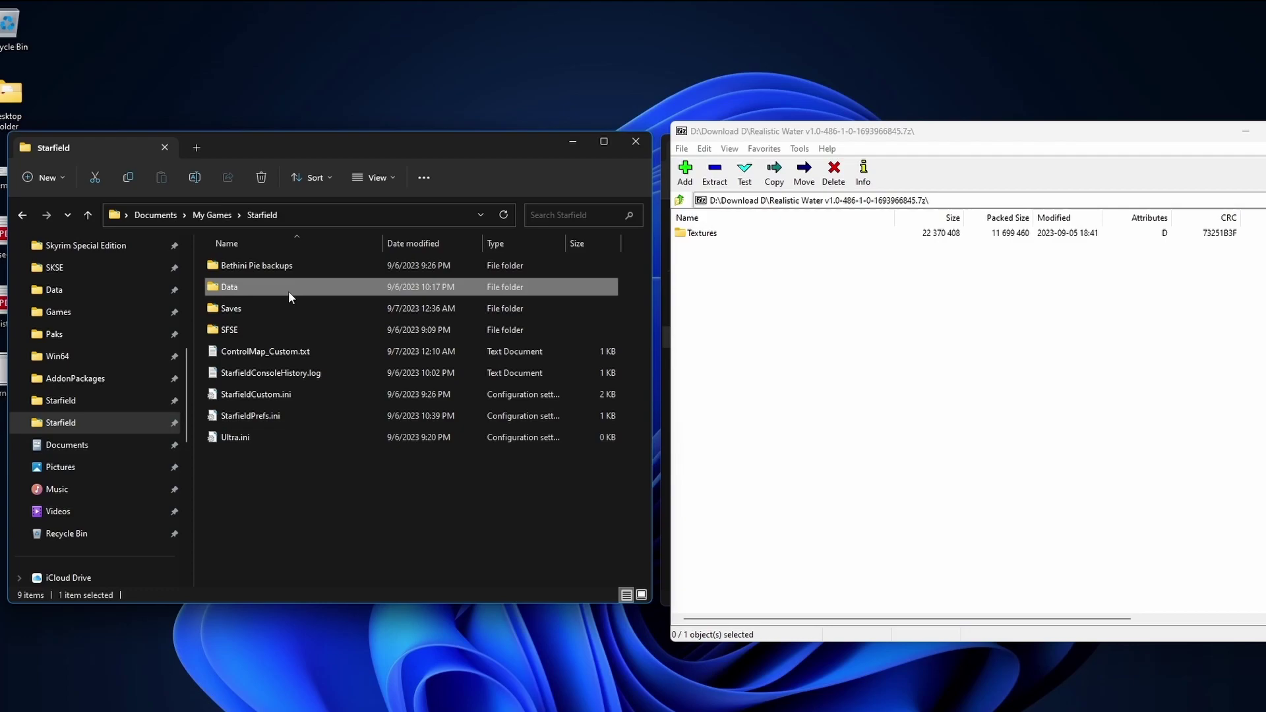
# Drag the Realistic Water Textures folder into Starfield's Data folder.
pyautogui.doubleClick(289, 295)
pyautogui.click(728, 236)
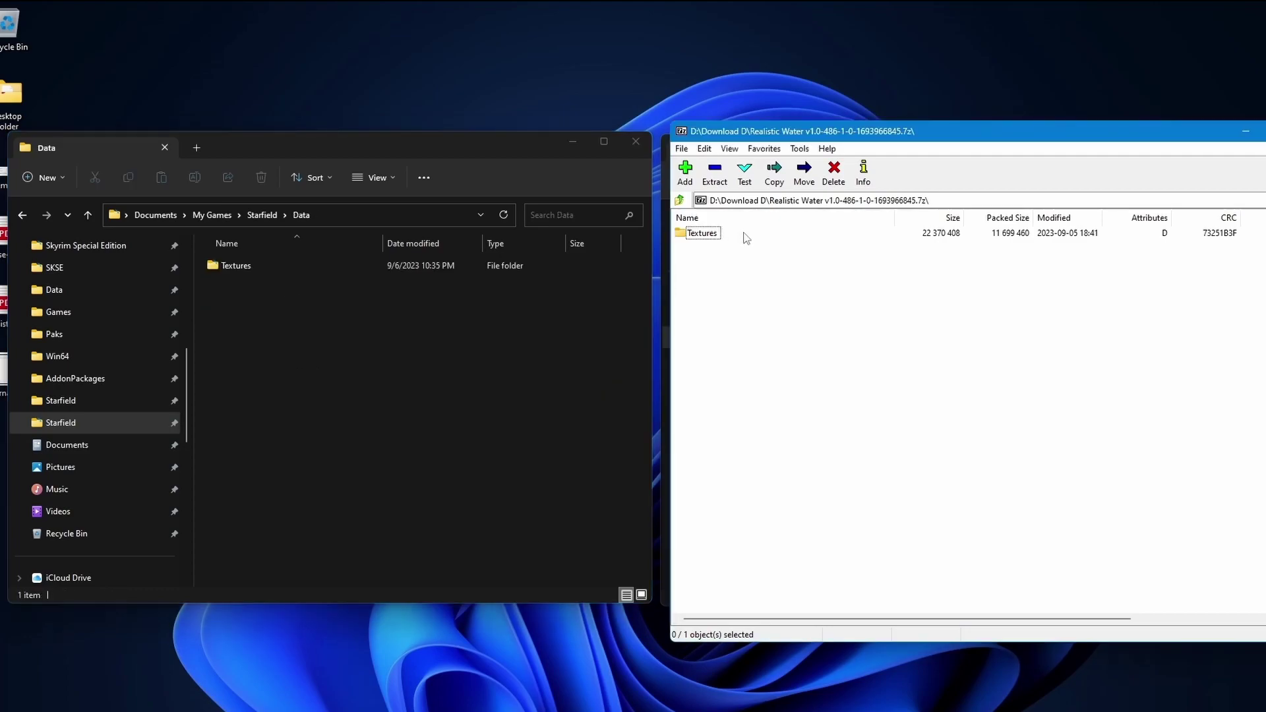
pyautogui.click(703, 234)
pyautogui.moveTo(703, 234); pyautogui.dragTo(354, 352)
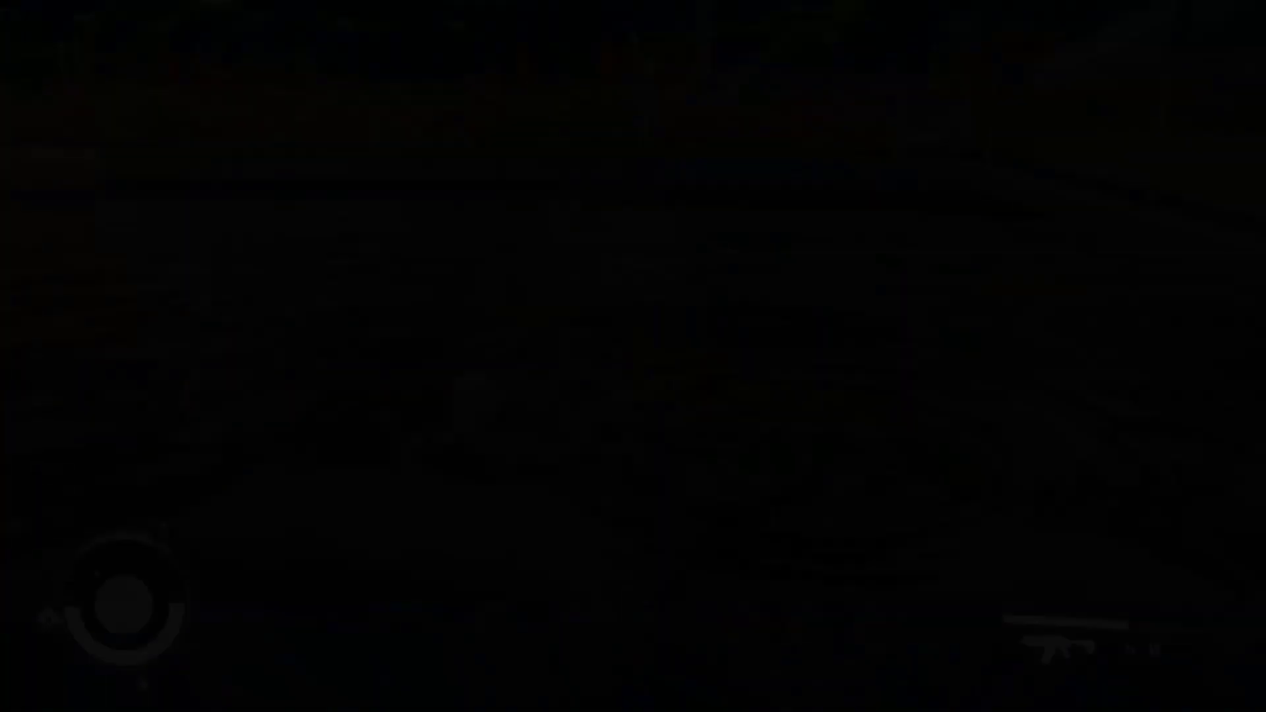
# Swim across the Jemison pool to the flag-lined wall and along it.
pyautogui.press('w')
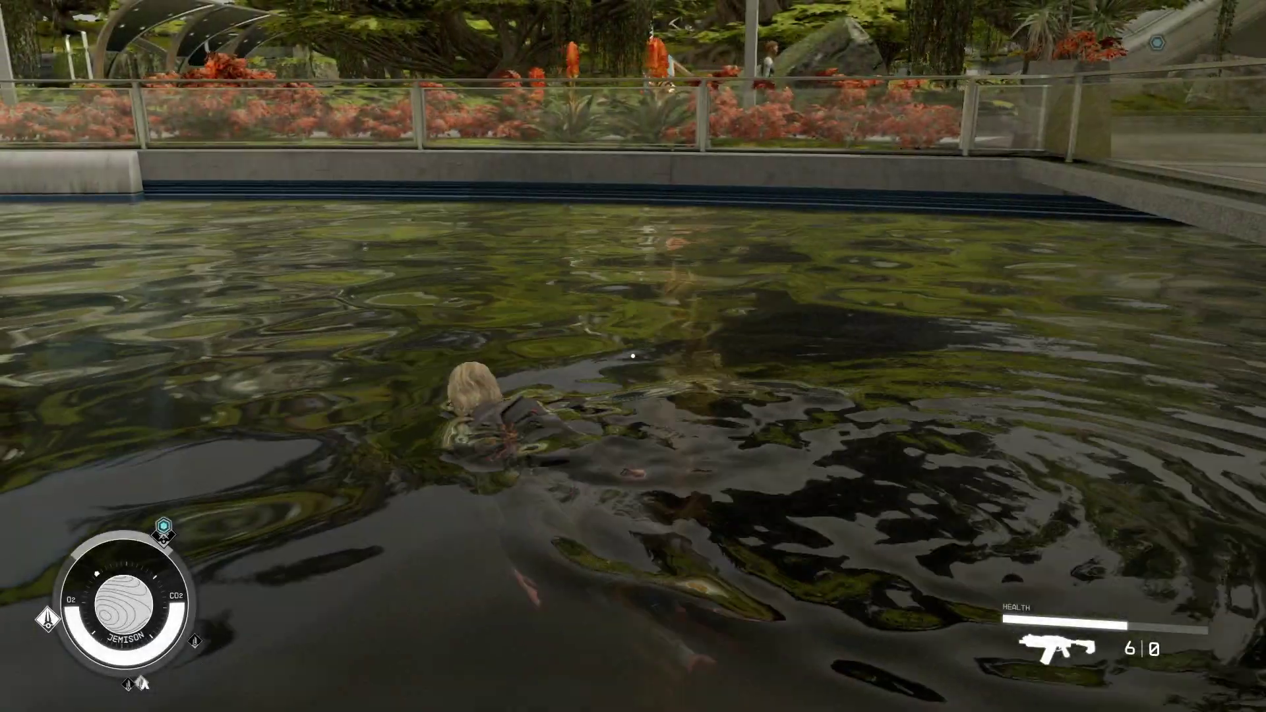
pyautogui.press('w')
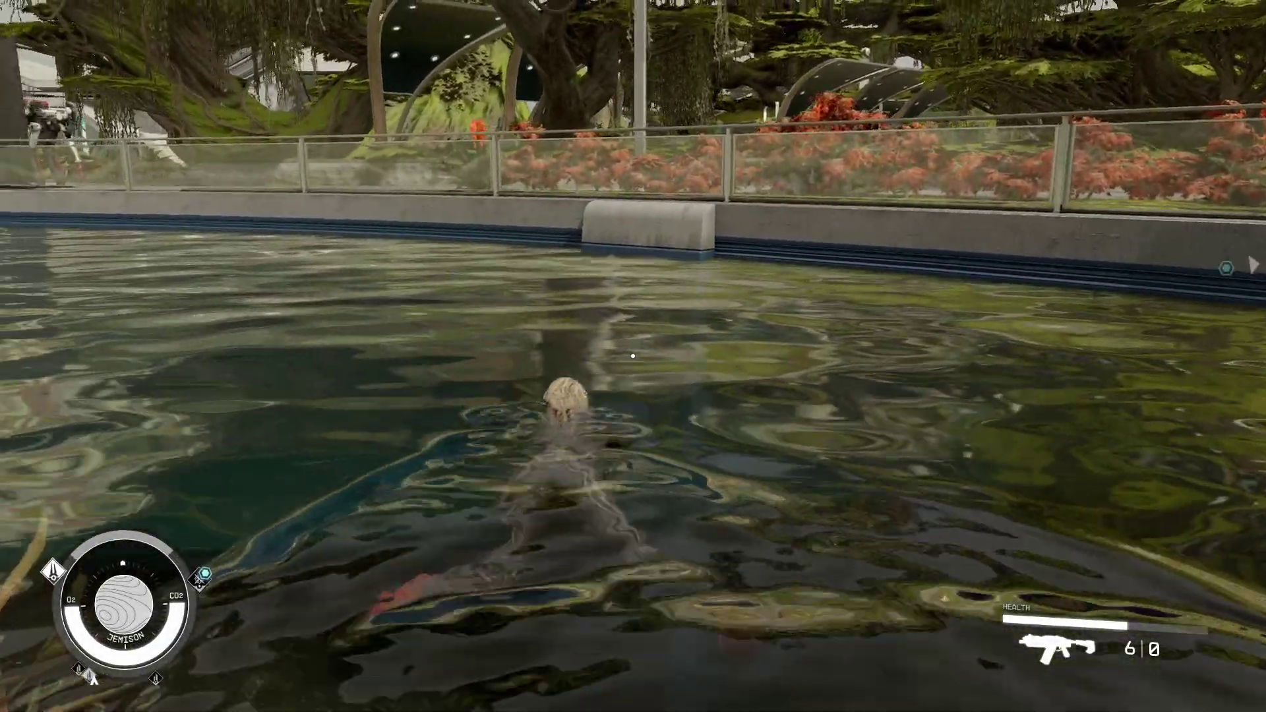
pyautogui.press('w')
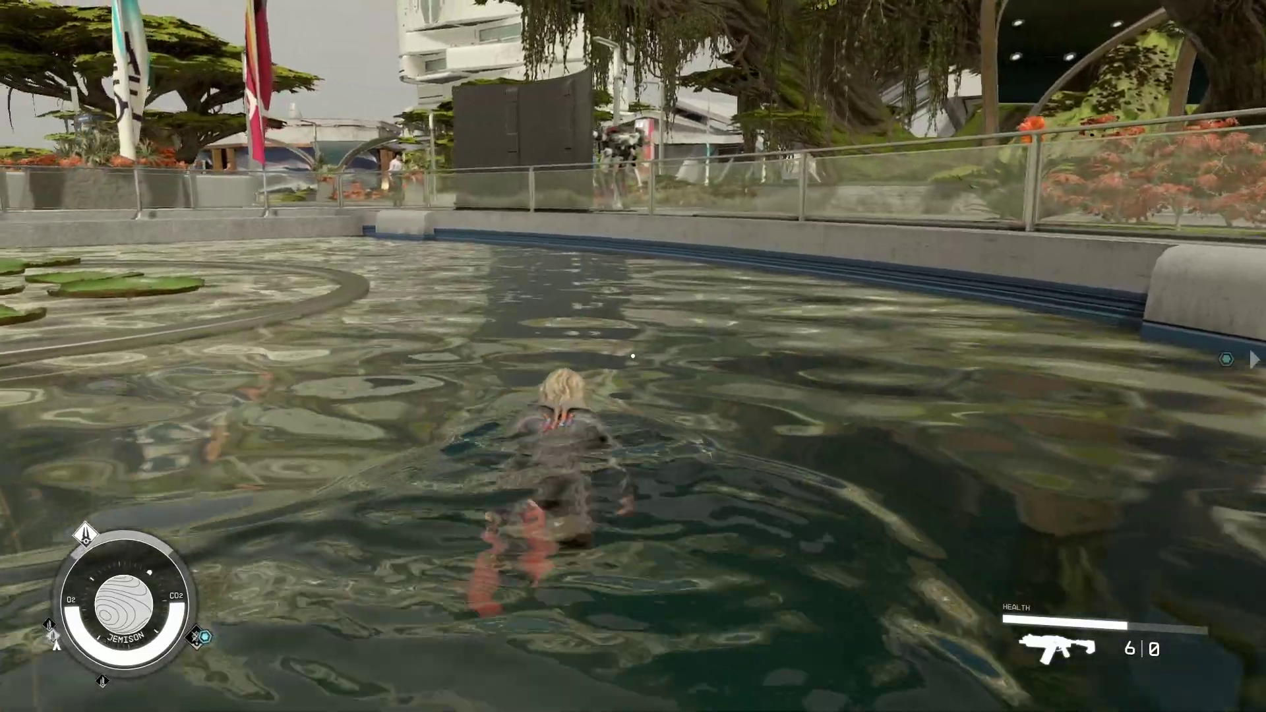
pyautogui.press('w')
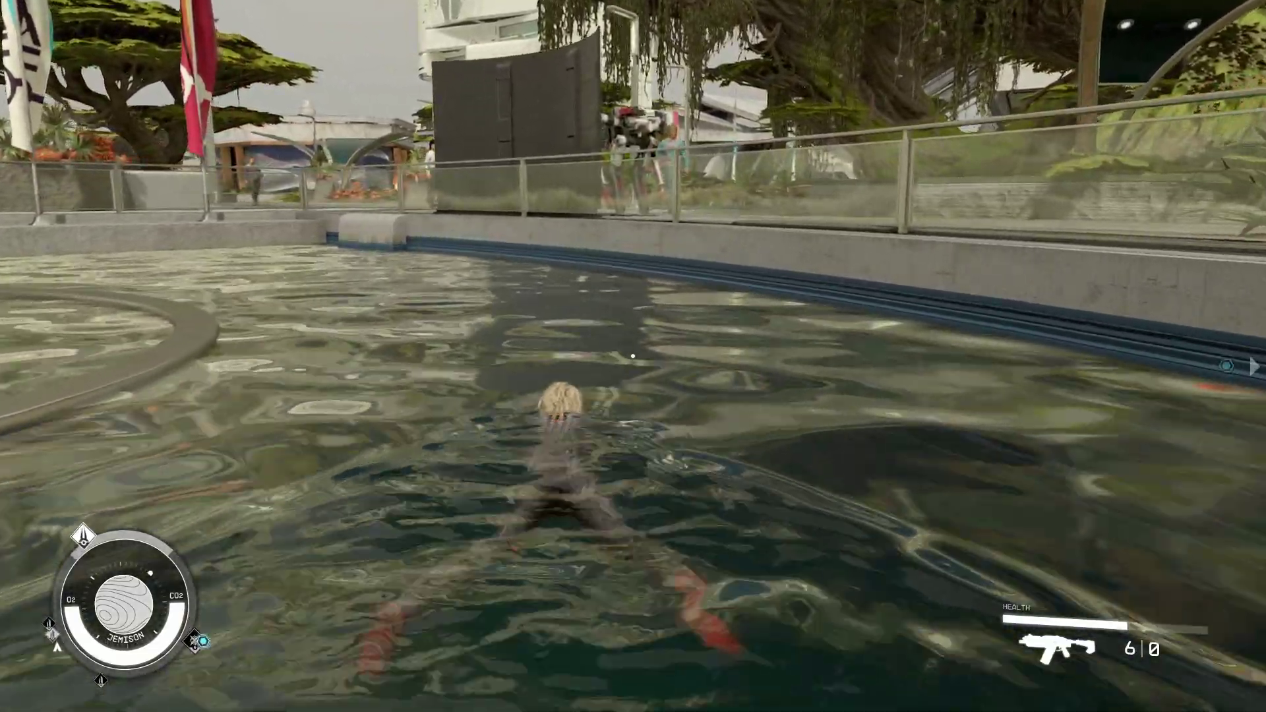
pyautogui.press('w')
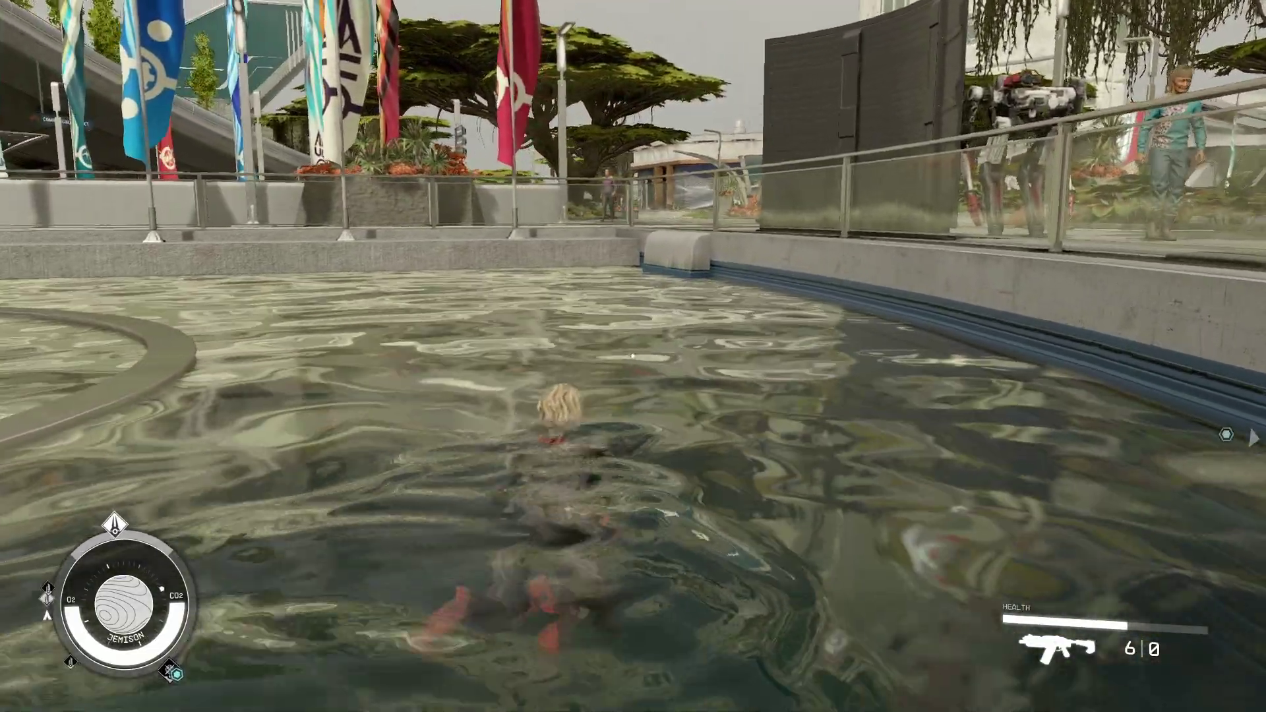
pyautogui.press('w')
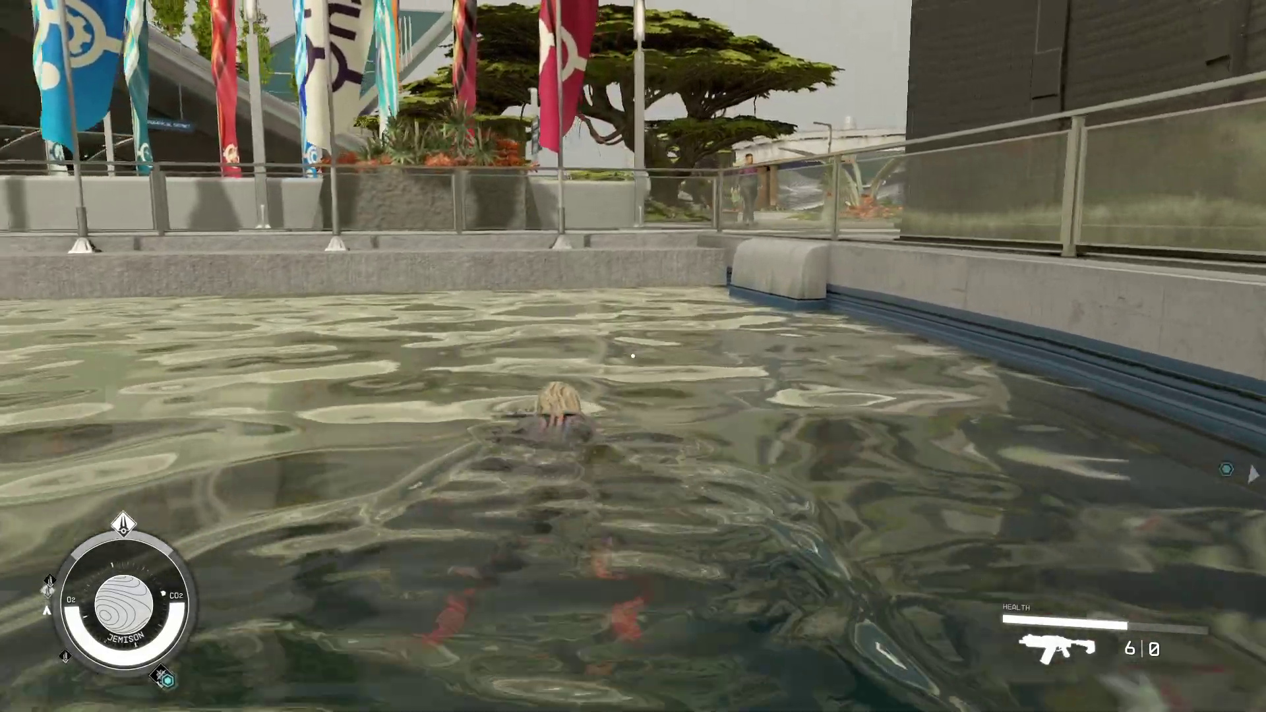
pyautogui.press('w')
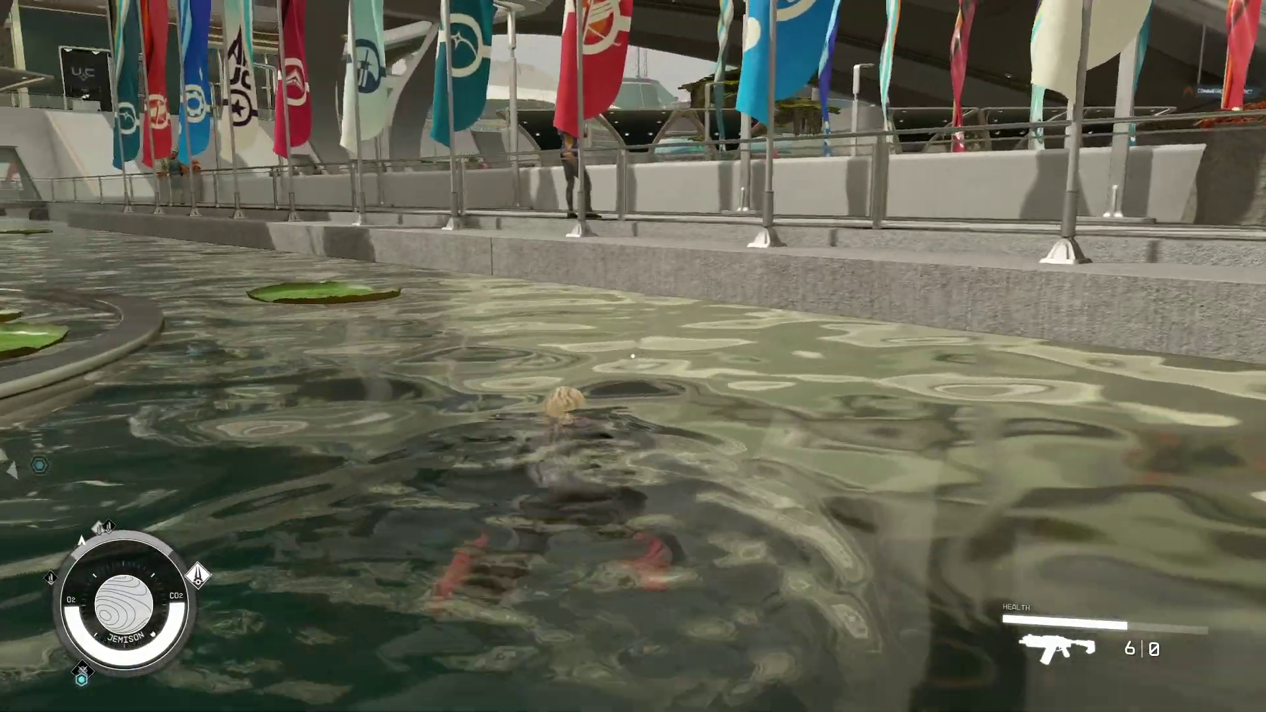
pyautogui.press('w')
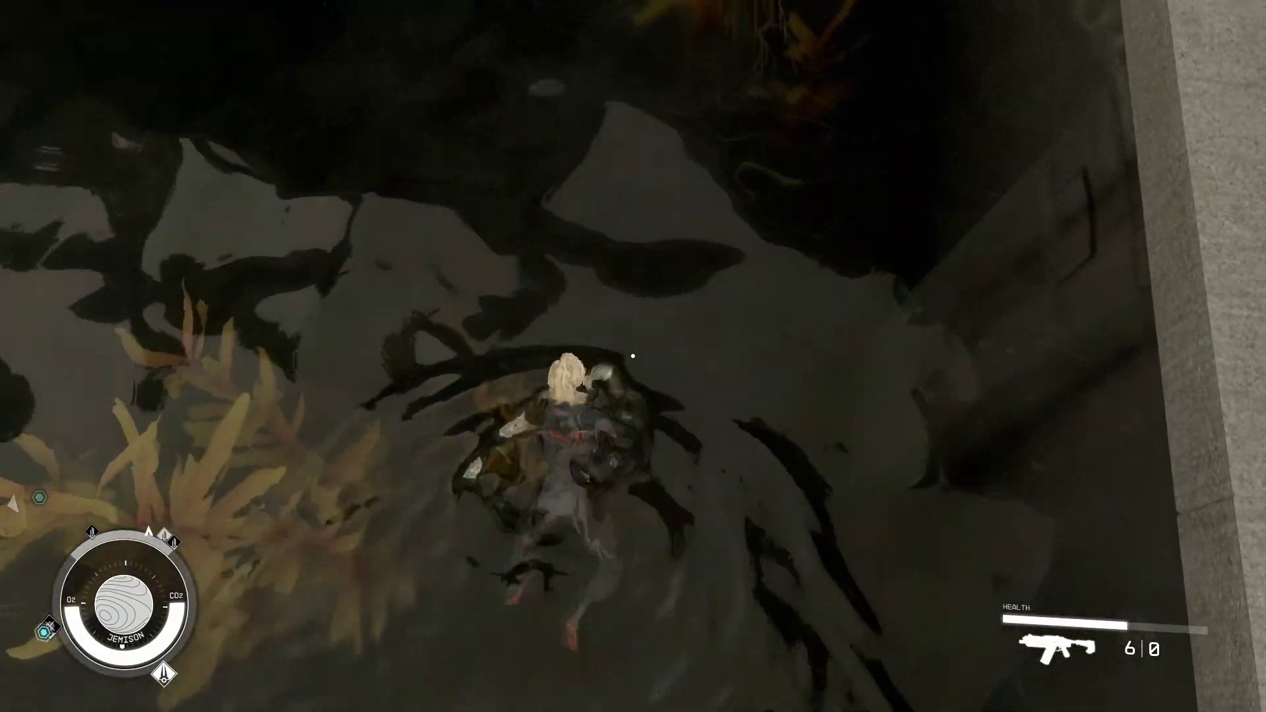
# Swim through the pond past the lily pads to a new stretch of water.
pyautogui.press('w')
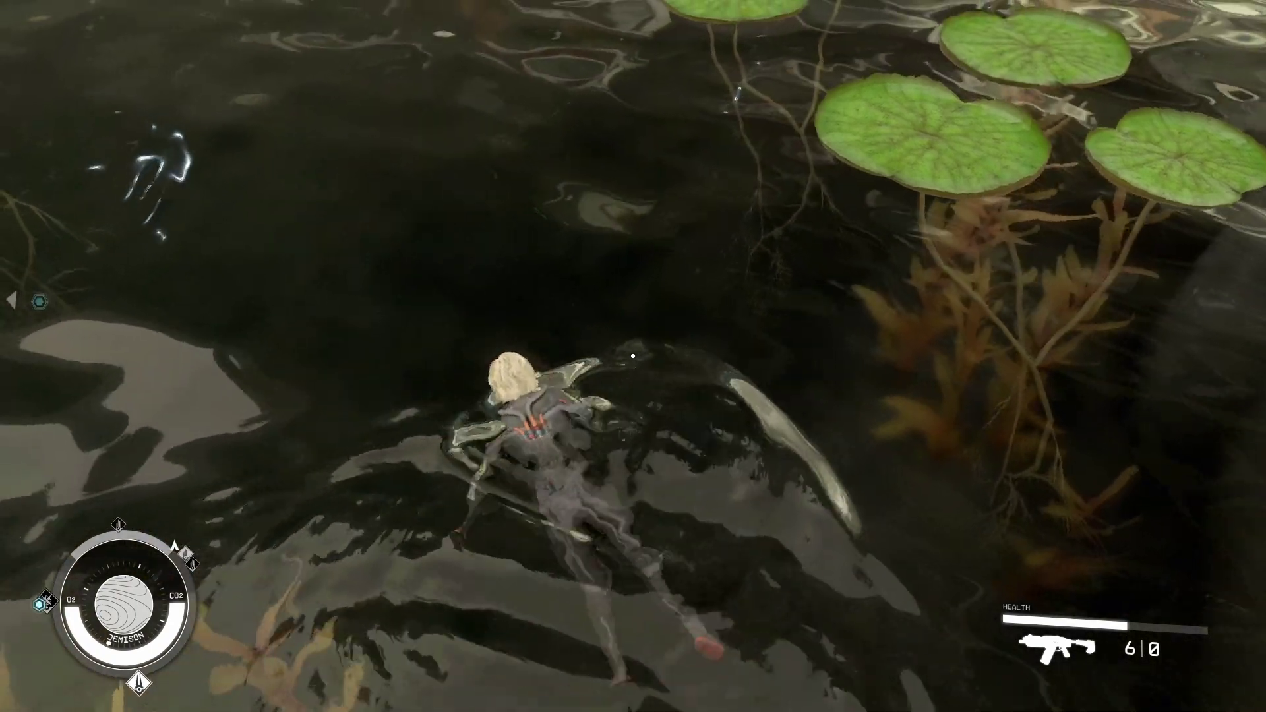
pyautogui.press('w')
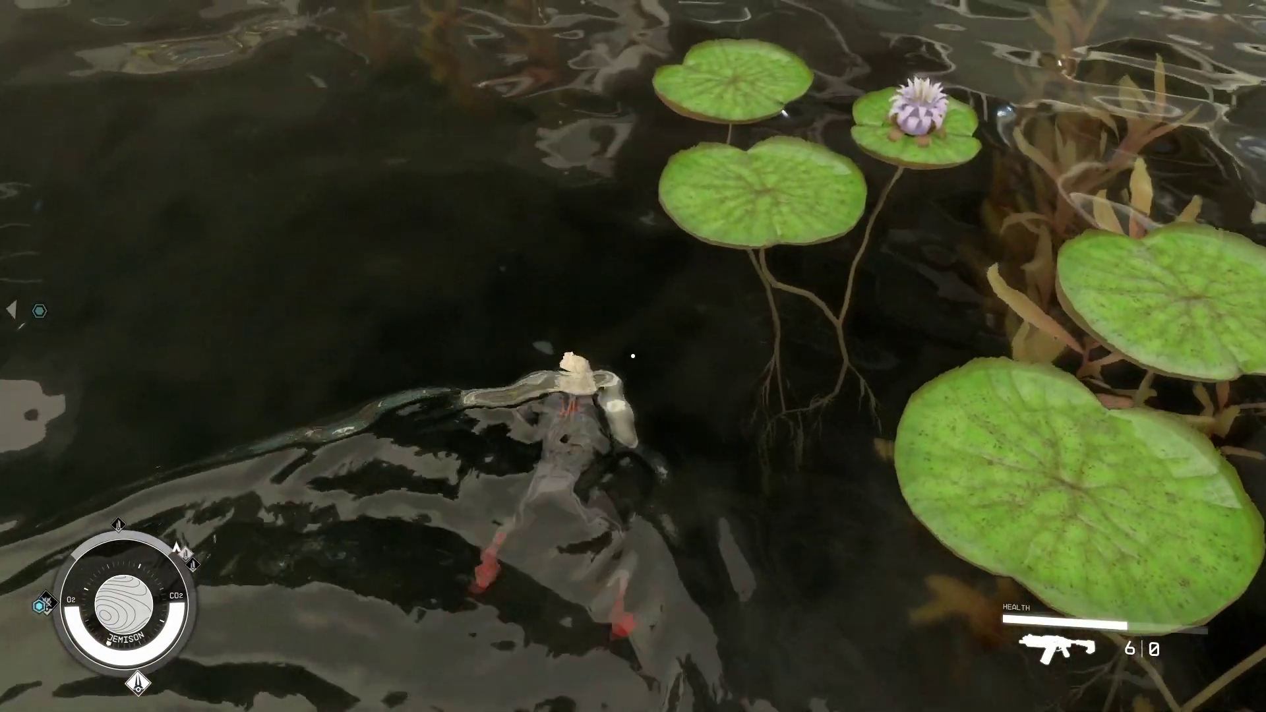
pyautogui.press('w')
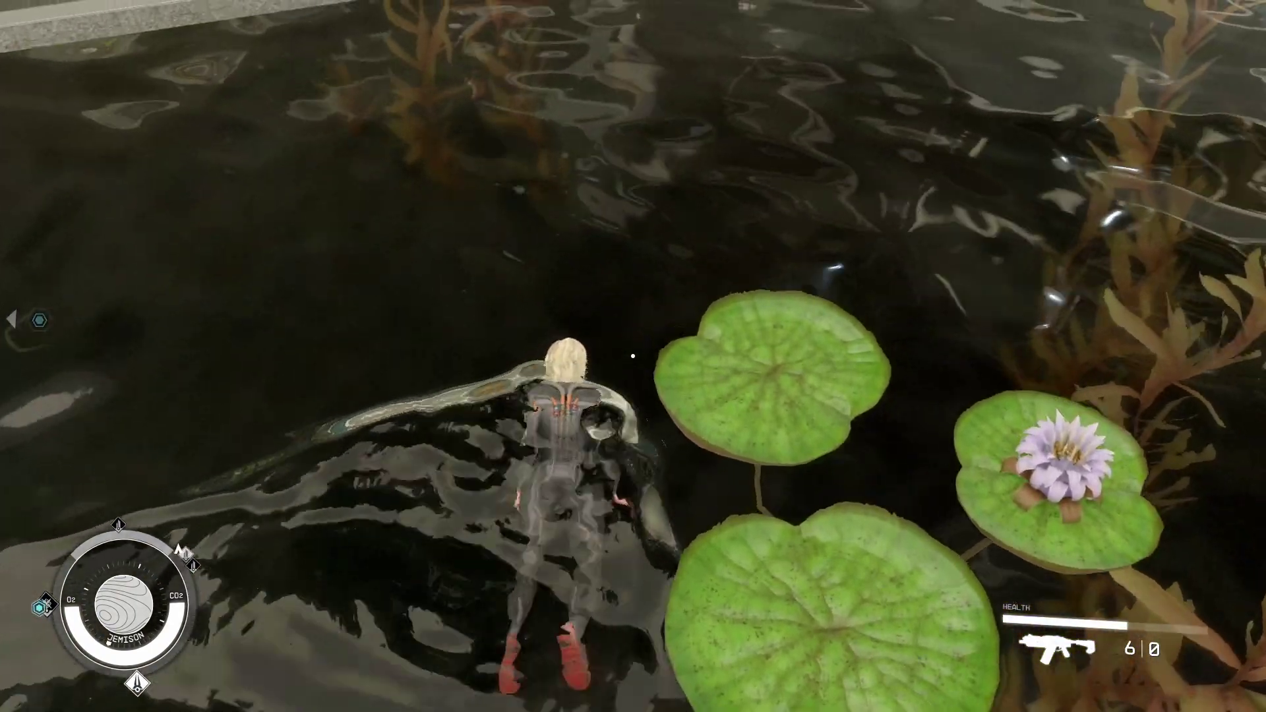
pyautogui.press('w')
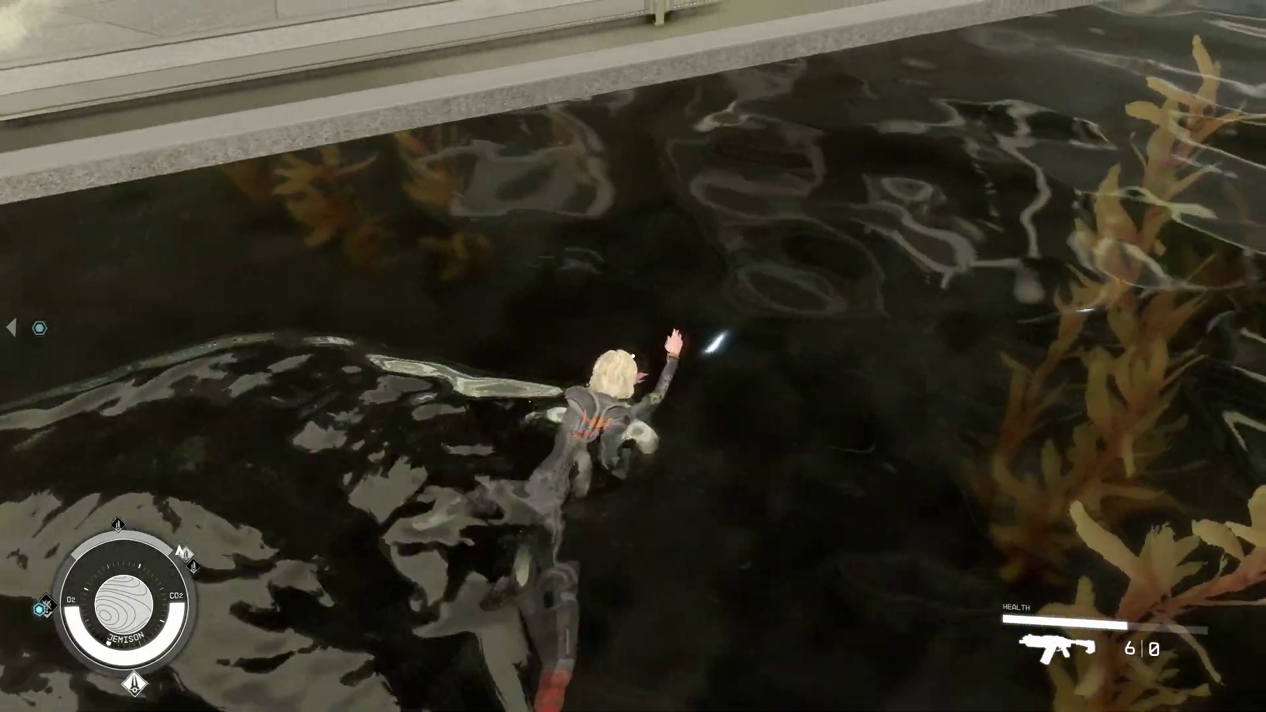
pyautogui.press('w')
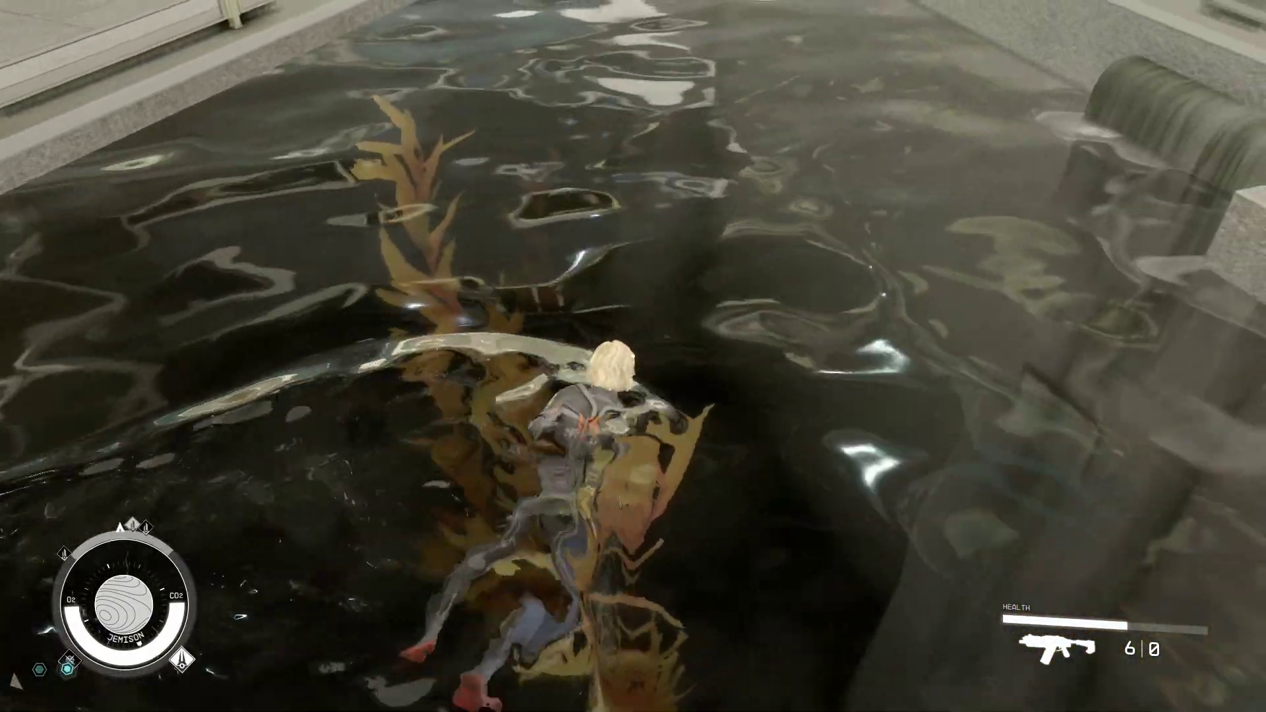